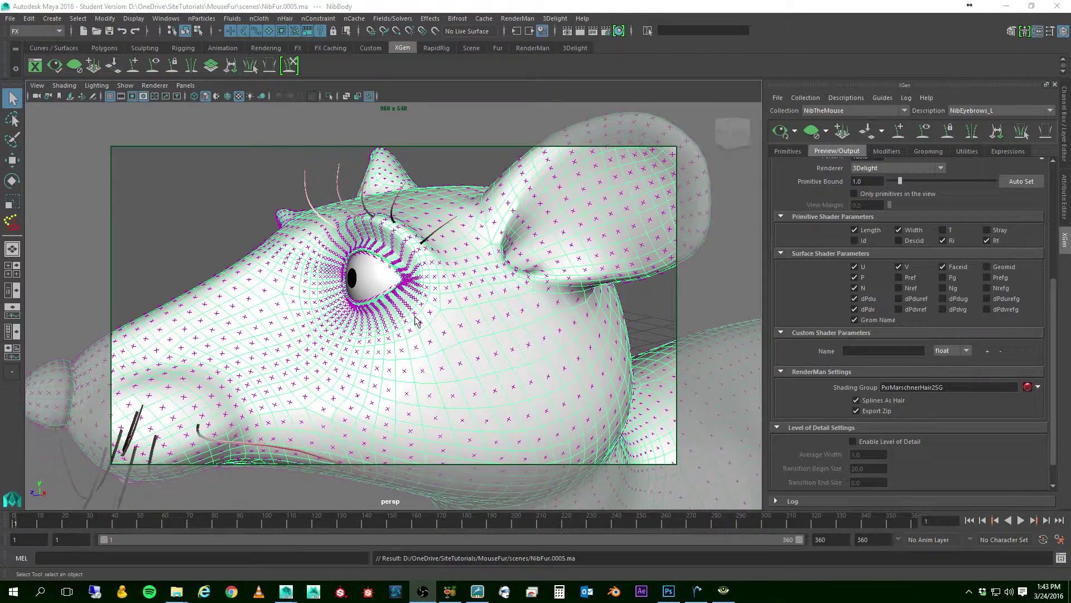
Step: Create an XGen description named EyeLashes_upper_L in the NibTheMouse collection, with splines generated at specified points and controlled by placing and shaping guides
{"action": "left_click", "coordinate": [856, 99]}
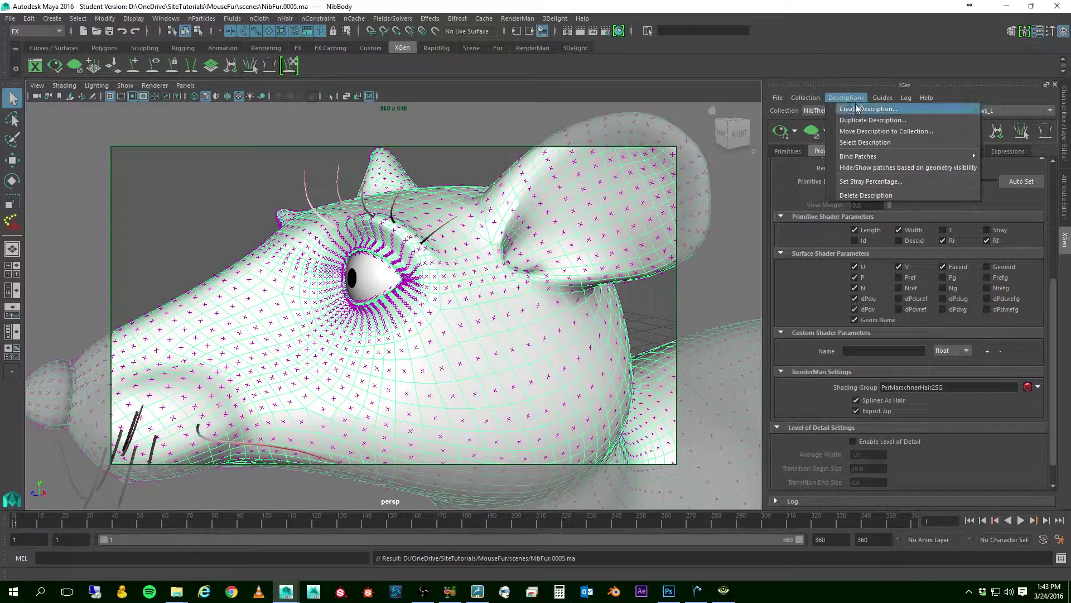
{"action": "left_click", "coordinate": [857, 108]}
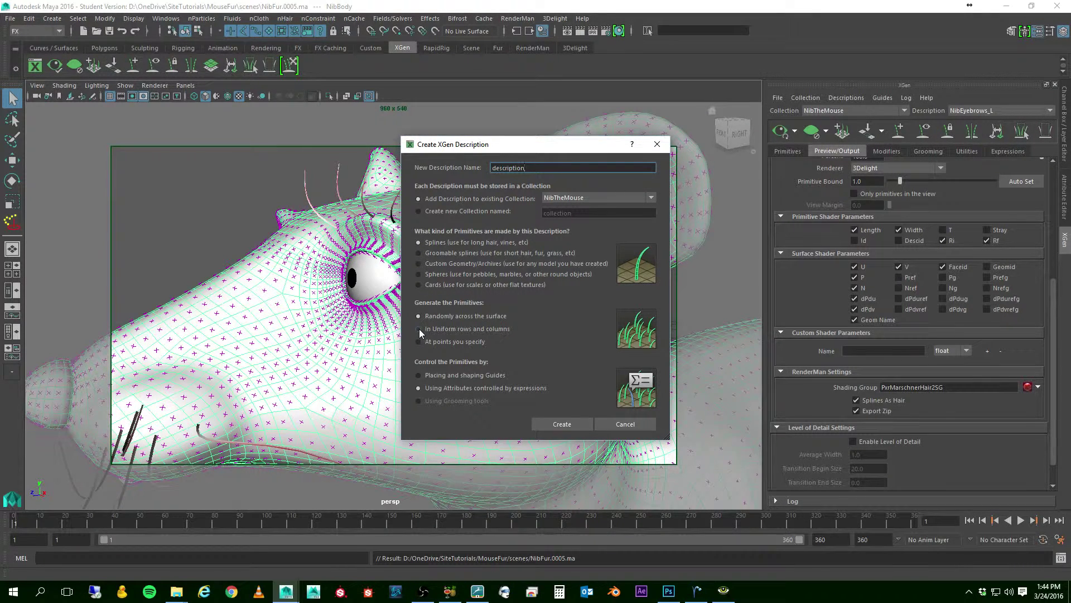
{"action": "left_click", "coordinate": [417, 376]}
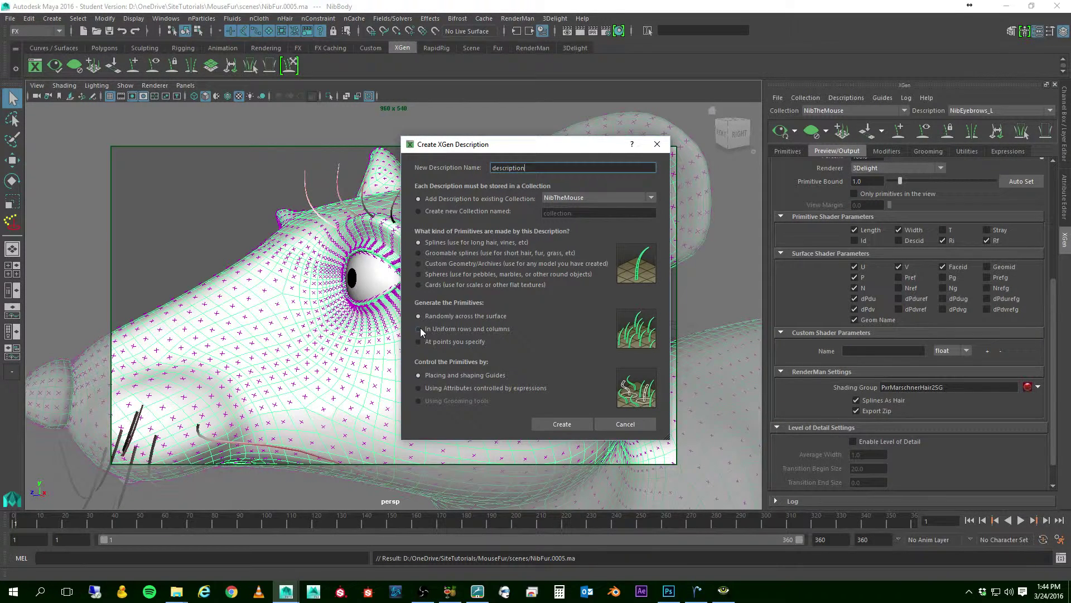
{"action": "left_click", "coordinate": [419, 343]}
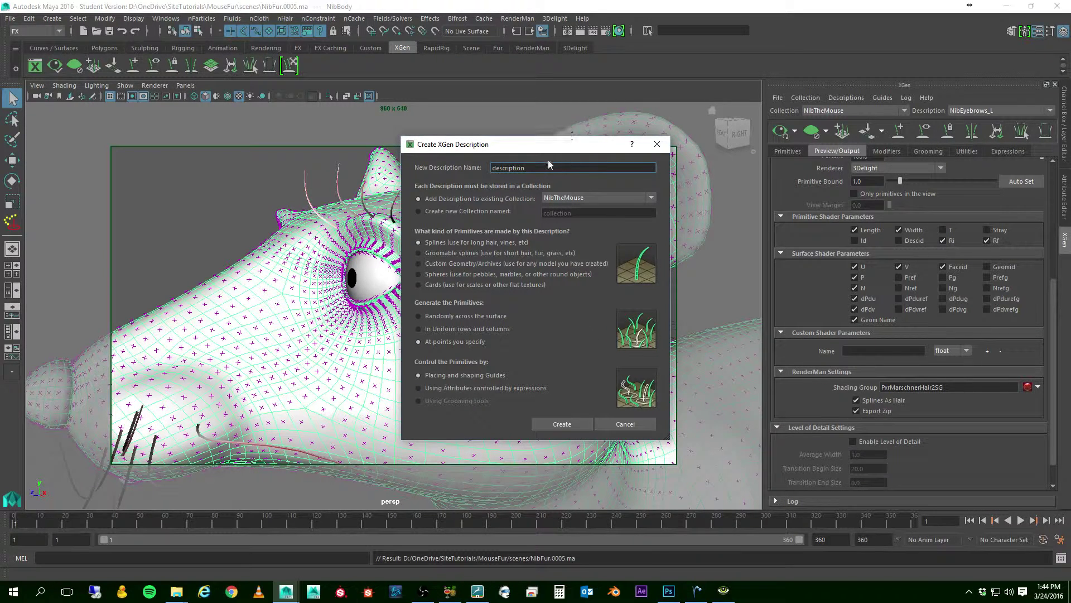
{"action": "left_click_drag", "start_coordinate": [525, 168], "coordinate": [491, 167]}
{"action": "type", "text": "EyeLashes_upper_L"}
{"action": "left_click", "coordinate": [568, 423]}
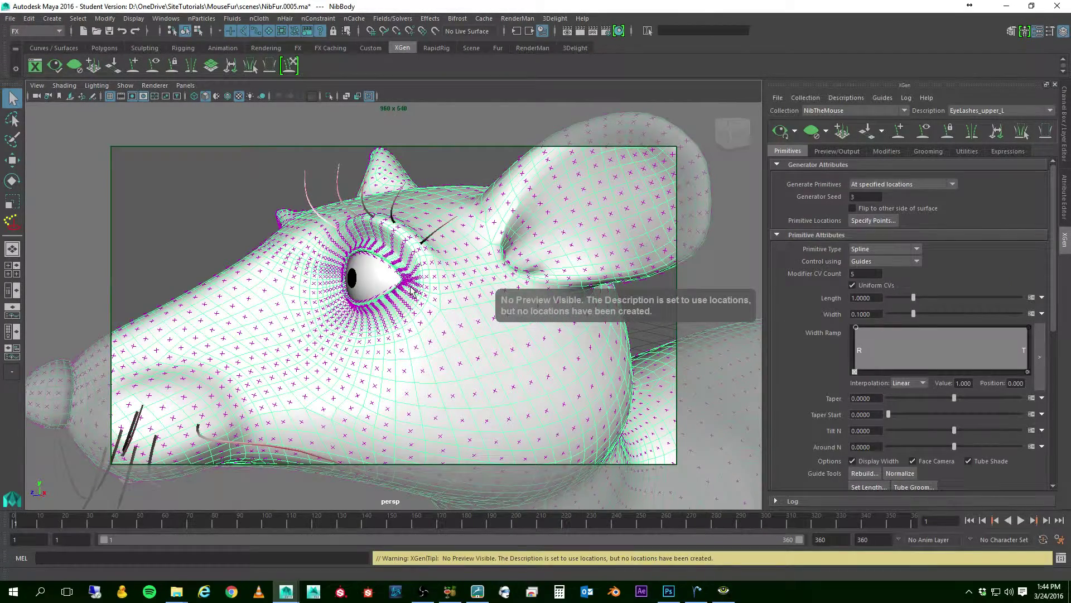
Step: Add one guide at the inner corner and one at the outer corner of the mouse's left eye
{"action": "left_click_drag", "start_coordinate": [401, 303], "coordinate": [441, 304], "text": "alt"}
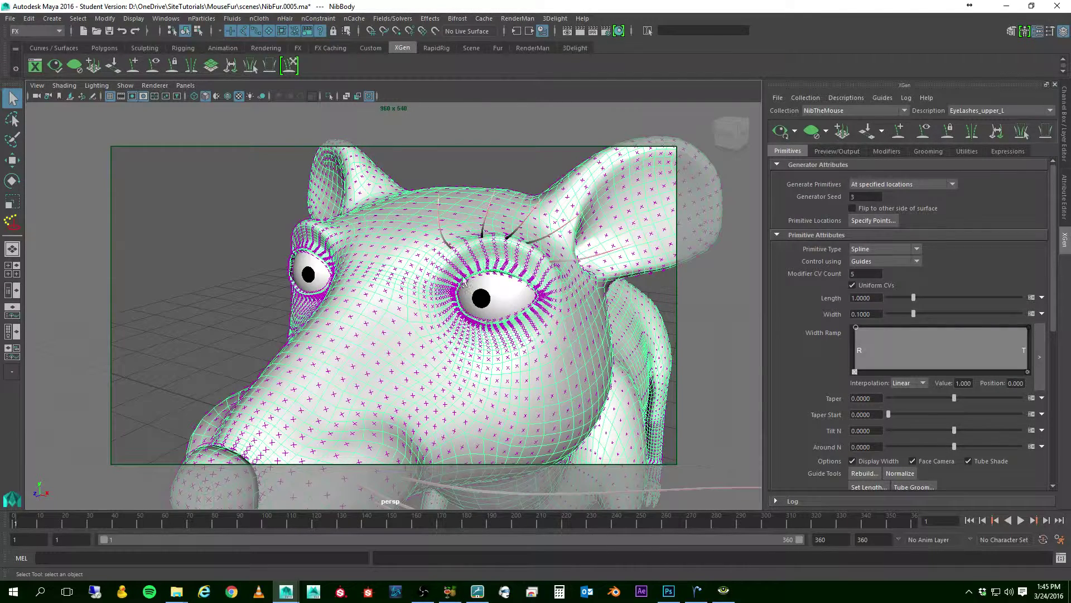
{"action": "left_click", "coordinate": [898, 132]}
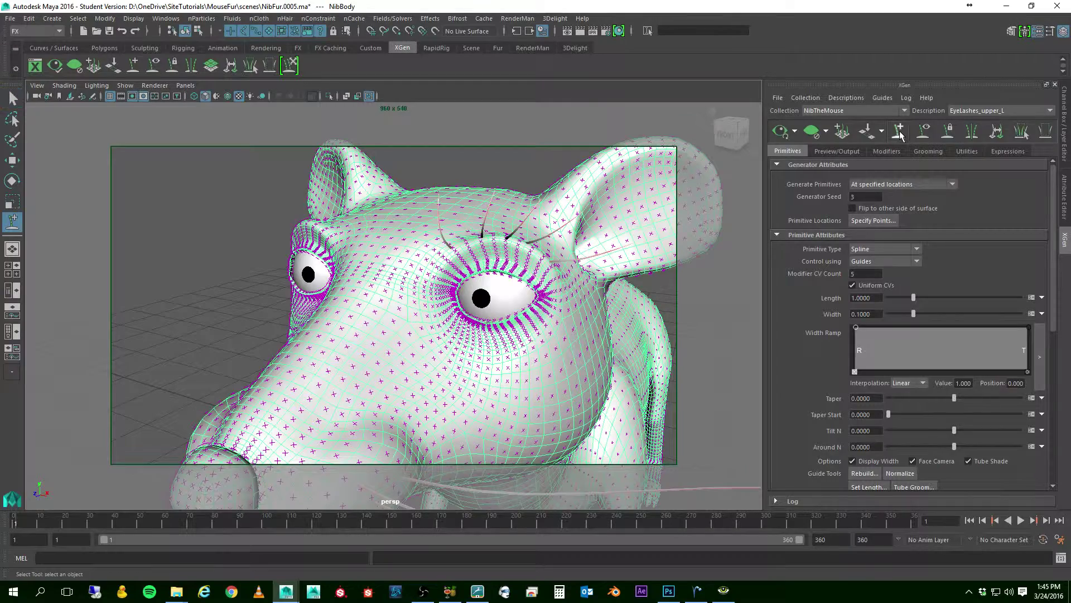
{"action": "left_click", "coordinate": [457, 288]}
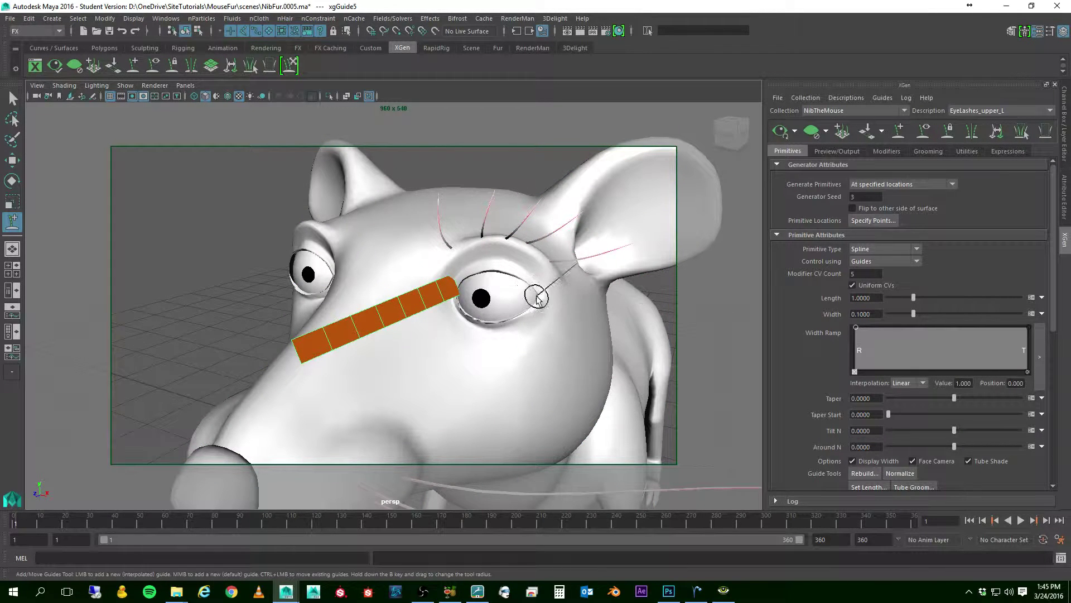
{"action": "left_click_drag", "start_coordinate": [537, 297], "coordinate": [411, 289], "text": "alt"}
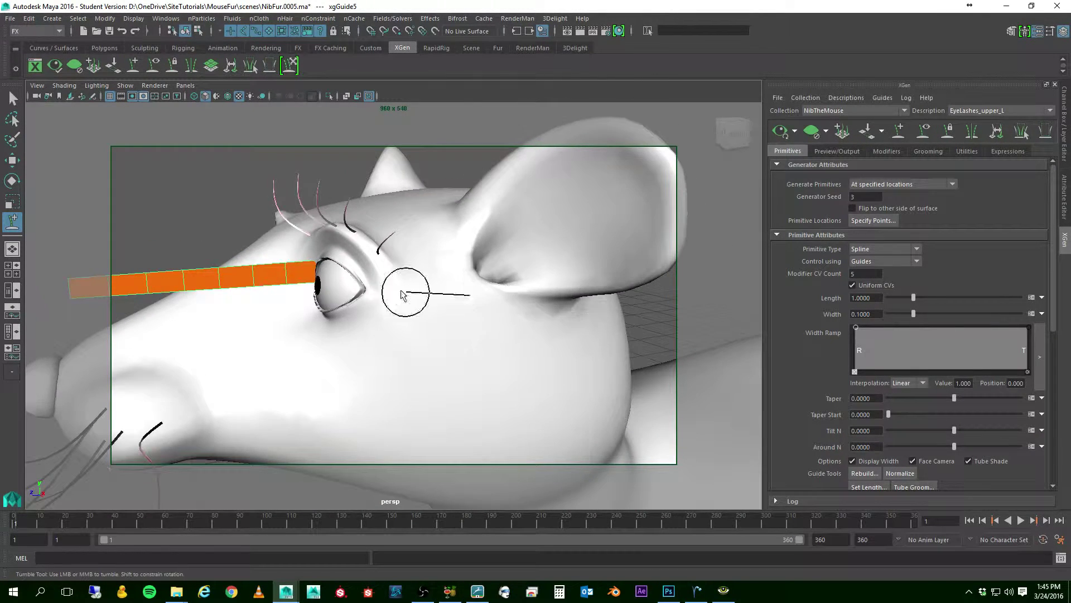
{"action": "left_click", "coordinate": [362, 288]}
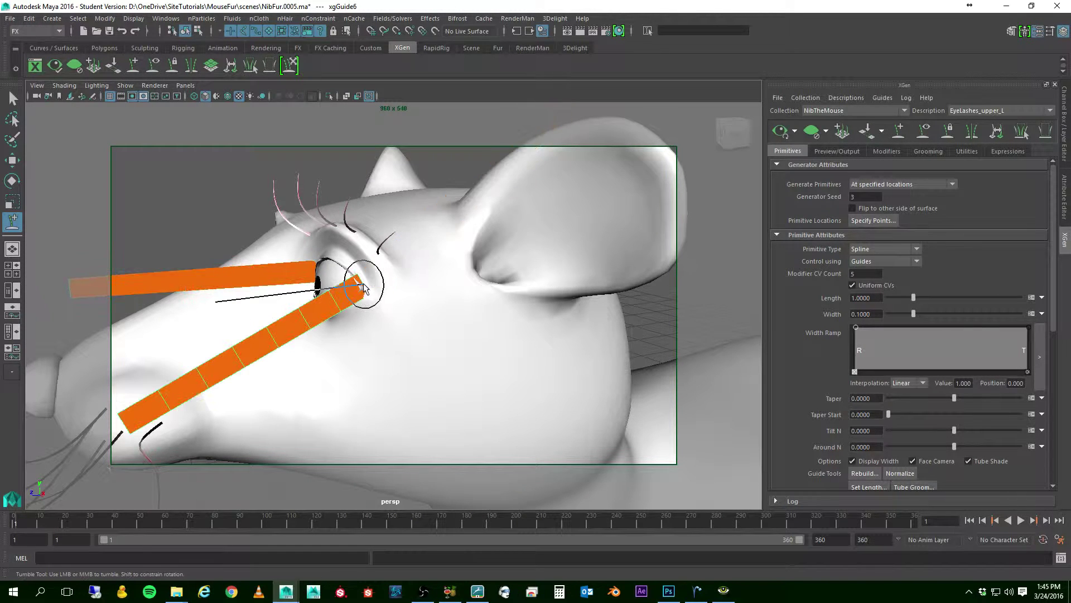
Step: Try to place primitive points along the left eye's upper lid edge with the Specify Points tool
{"action": "left_click_drag", "start_coordinate": [420, 330], "coordinate": [467, 338], "text": "alt"}
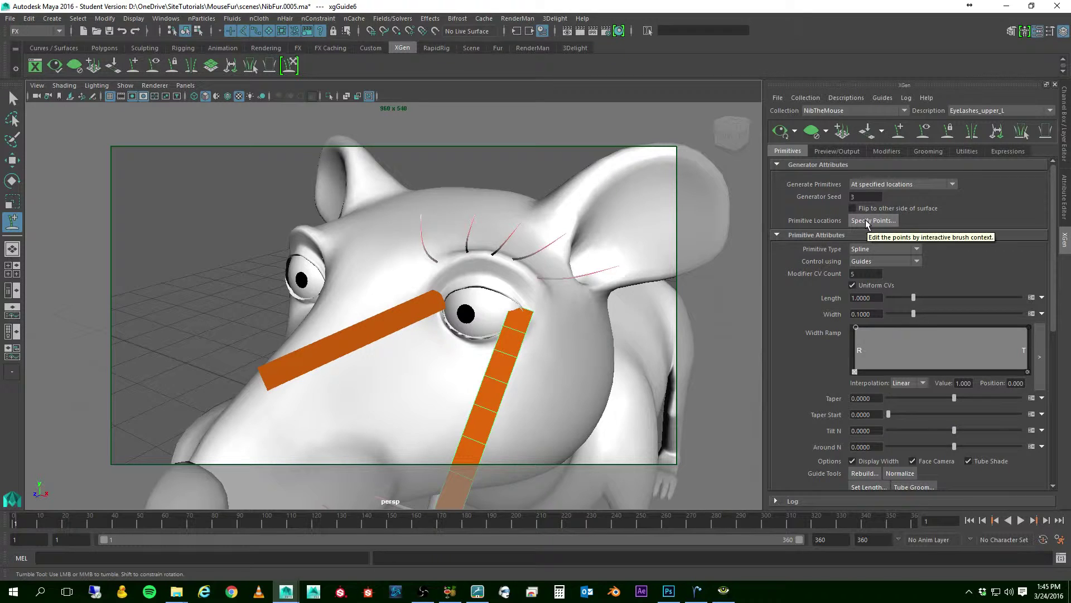
{"action": "left_click", "coordinate": [866, 221]}
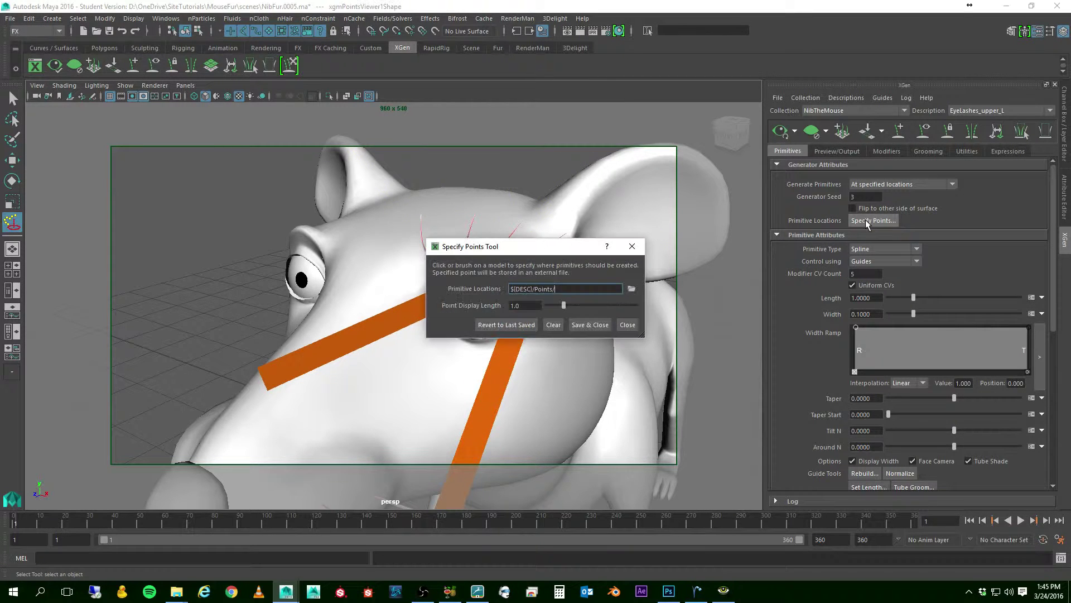
{"action": "left_click_drag", "start_coordinate": [534, 247], "coordinate": [184, 135]}
{"action": "mouse_move", "coordinate": [351, 237]}
{"action": "left_mouse_down", "text": "alt"}
{"action": "mouse_move", "coordinate": [366, 243]}
{"action": "mouse_move", "coordinate": [322, 242]}
{"action": "mouse_move", "coordinate": [347, 237]}
{"action": "left_mouse_up", "text": "alt"}
{"action": "right_click_drag", "start_coordinate": [339, 286], "coordinate": [312, 280], "text": "alt"}
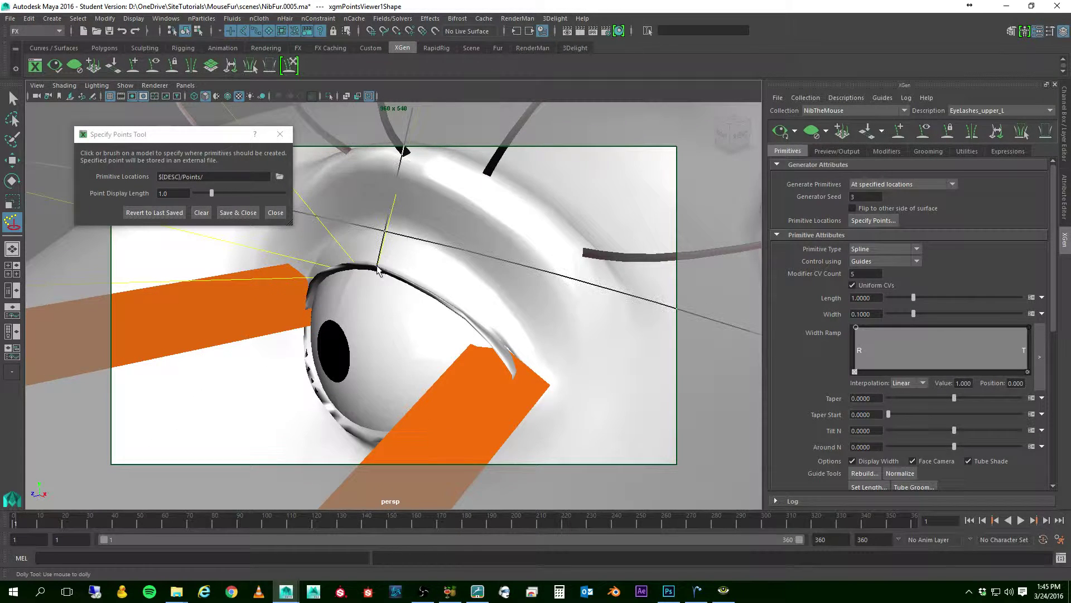
{"action": "left_click", "coordinate": [416, 287]}
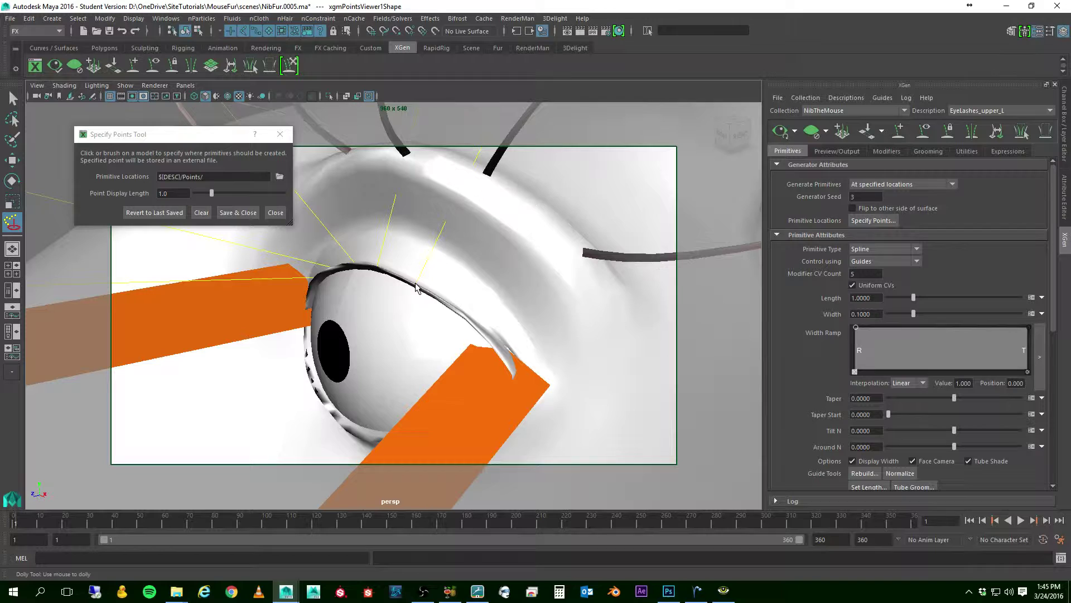
{"action": "left_click", "coordinate": [449, 304]}
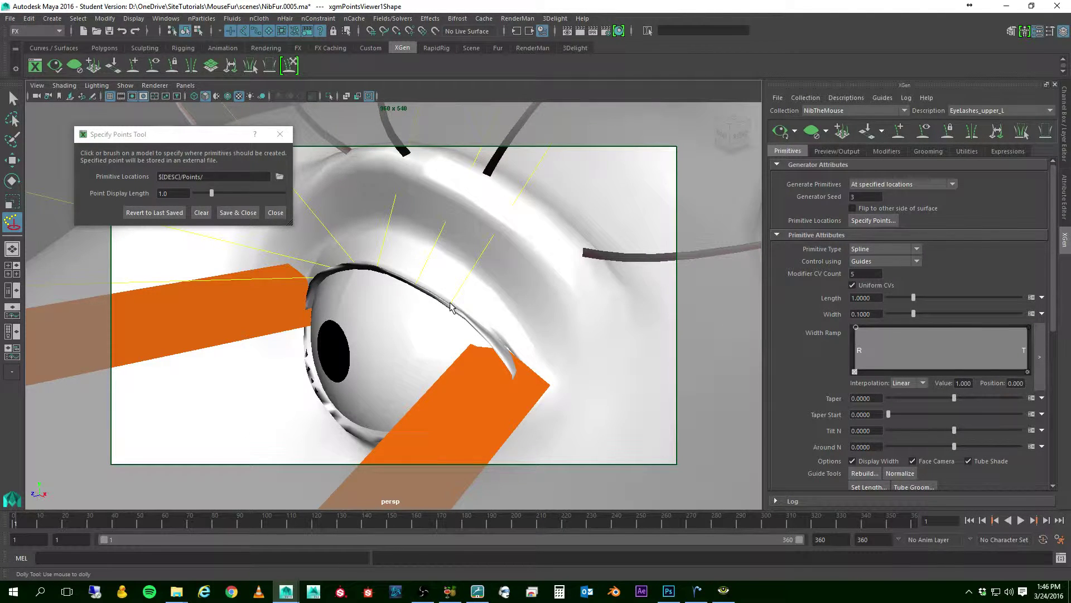
{"action": "left_click", "coordinate": [497, 339]}
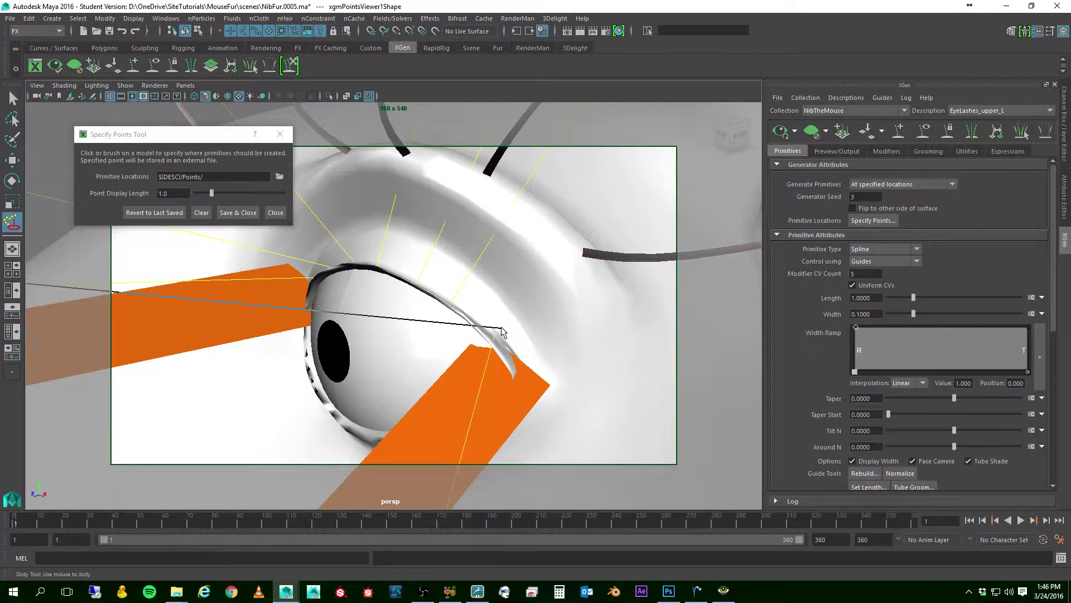
Step: Try to undo the misplaced point near the outer eye corner, then clear all specified points
{"action": "key", "text": "ctrl+z"}
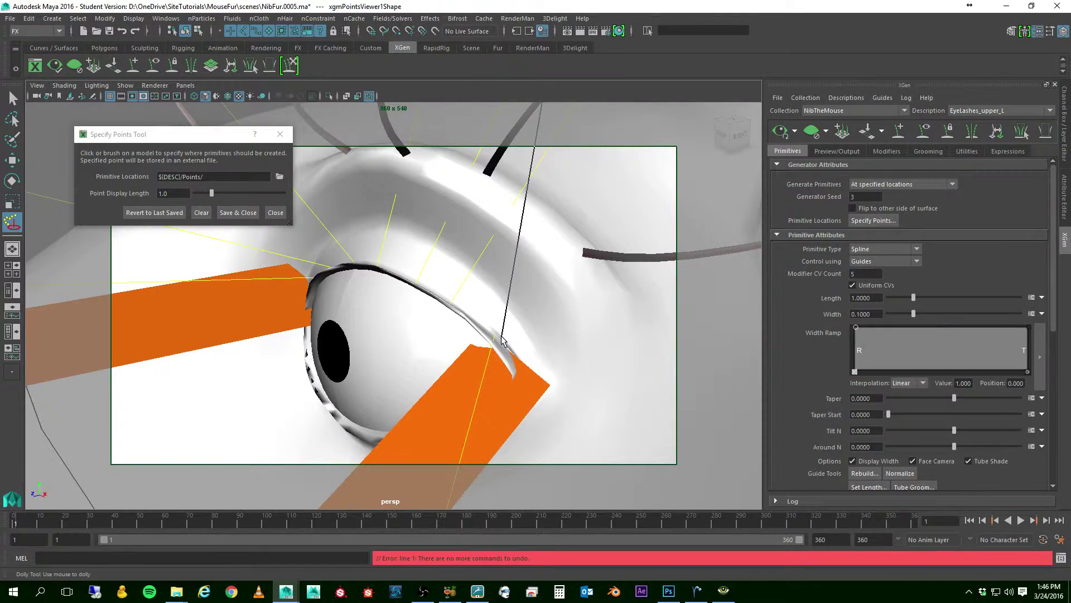
{"action": "left_click", "coordinate": [502, 339]}
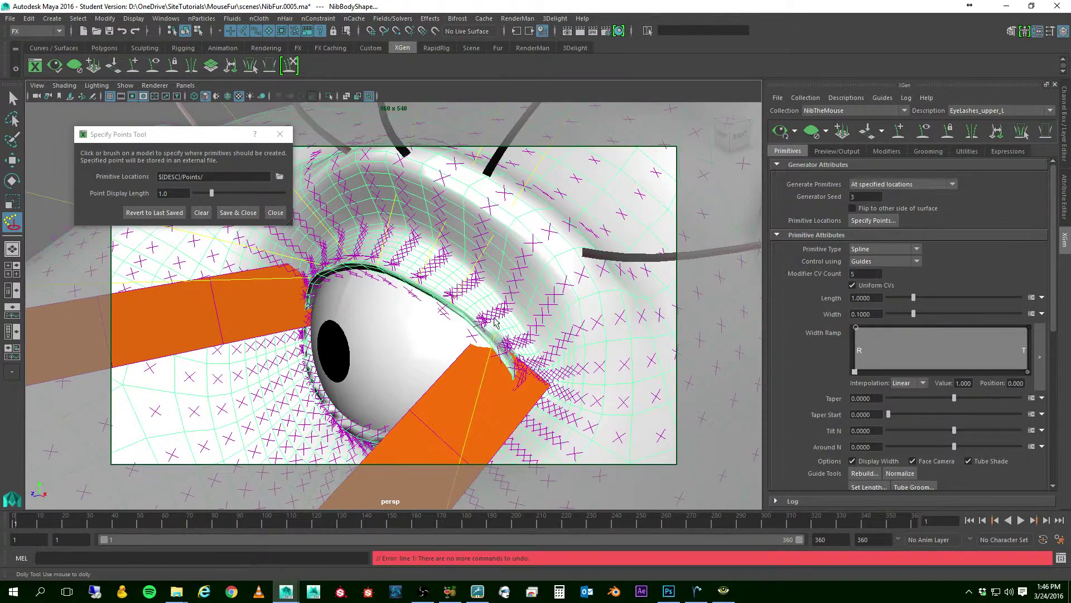
{"action": "left_click", "coordinate": [204, 214]}
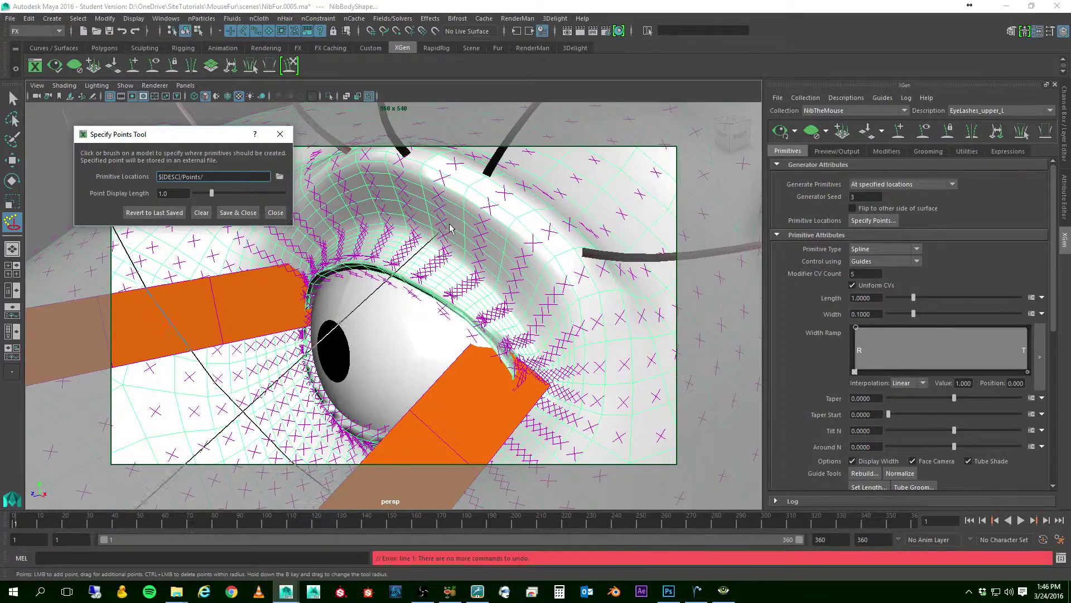
Step: Try to adjust the point brush radius, then clear the stray points and close the Specify Points tool
{"action": "type", "text": "b"}
{"action": "left_click", "coordinate": [416, 237]}
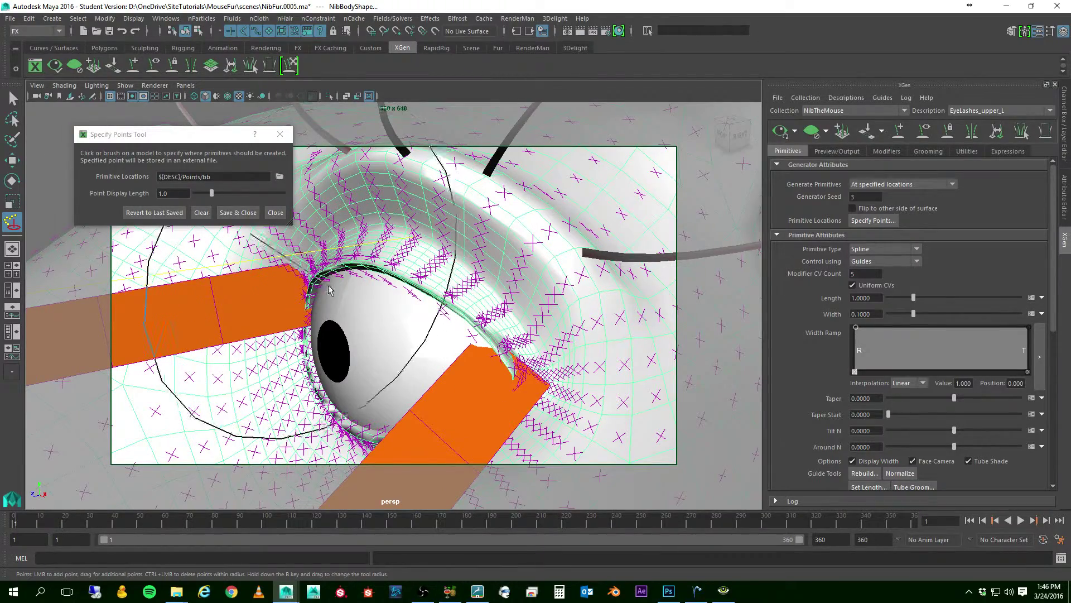
{"action": "scroll", "coordinate": [233, 400], "scroll_direction": "down", "scroll_amount": 6}
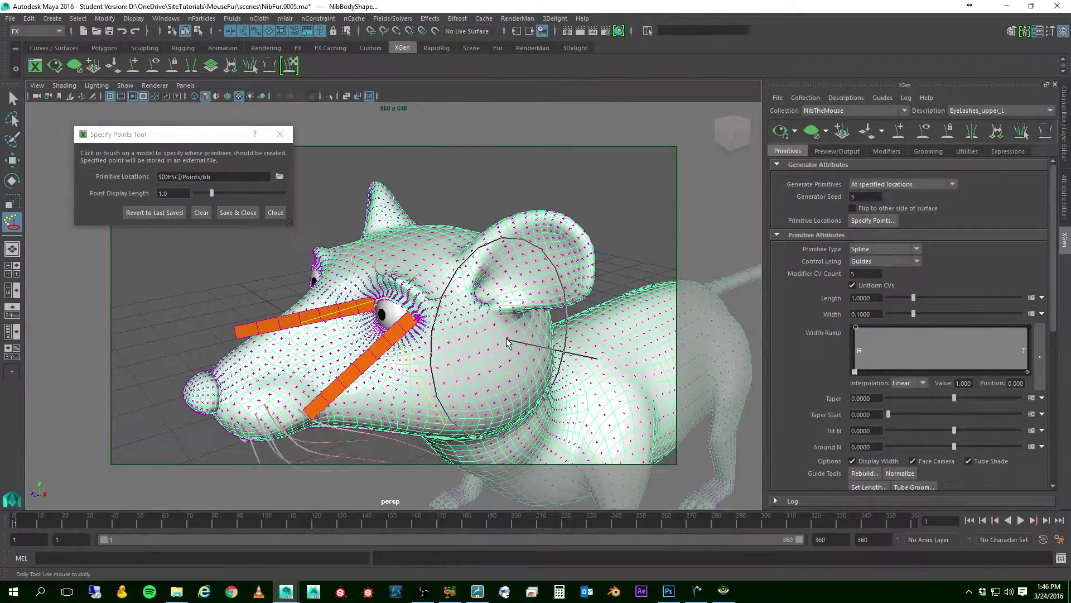
{"action": "left_click", "coordinate": [200, 212]}
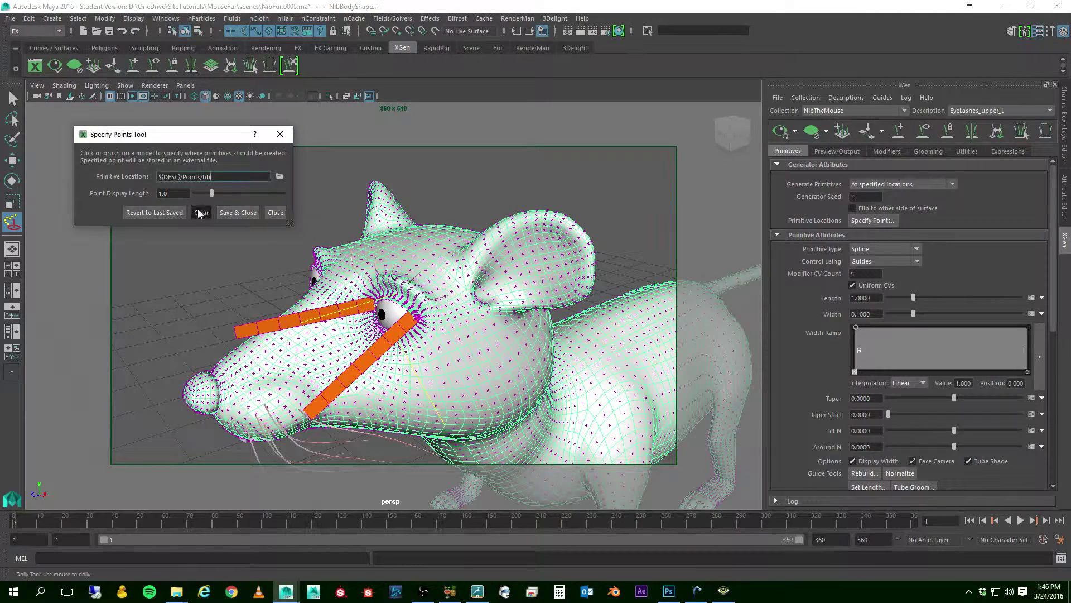
{"action": "left_click", "coordinate": [275, 212]}
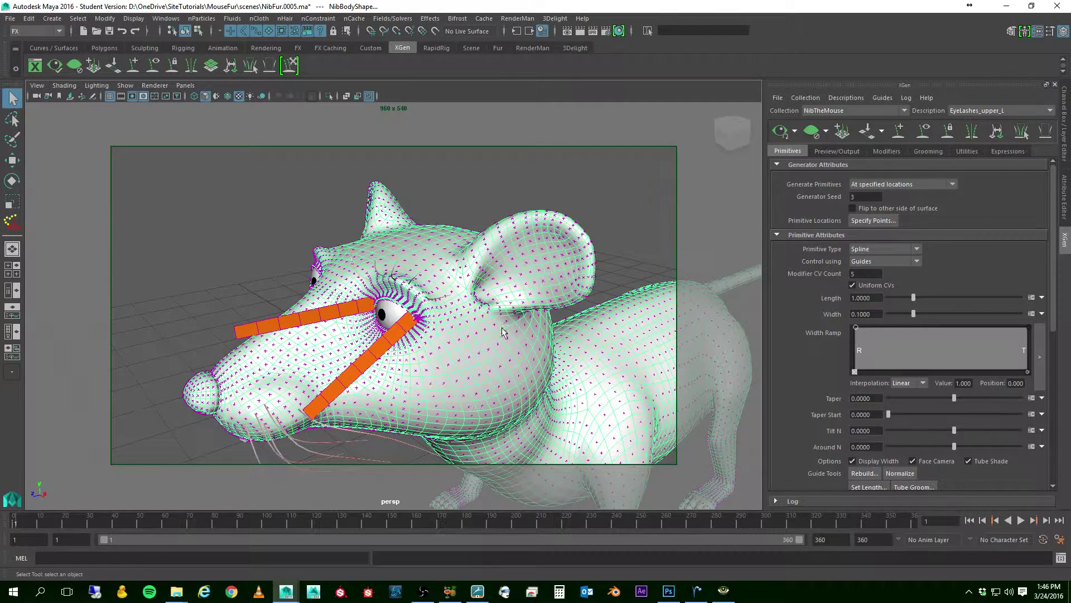
Step: Reopen the Specify Points tool and restore the primitive locations path to ${DESC}/Points/
{"action": "left_click", "coordinate": [863, 221]}
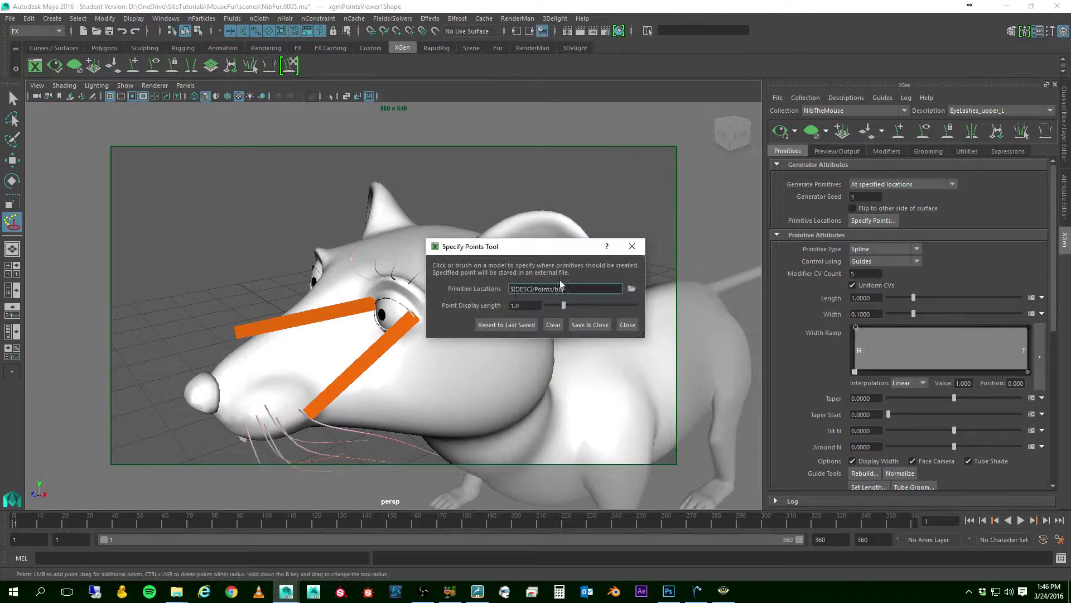
{"action": "left_click_drag", "start_coordinate": [589, 246], "coordinate": [225, 99]}
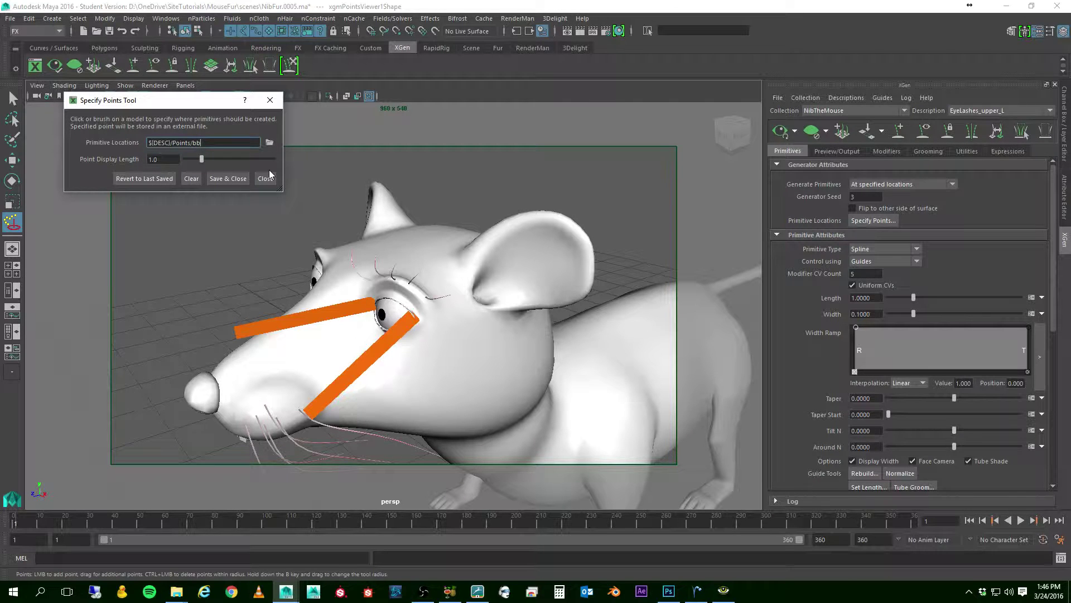
{"action": "key", "text": "BackSpace"}
Step: Place five primitive points along the left eye's upper lid edge, starting at the inner corner and moving outward
{"action": "scroll", "coordinate": [393, 300], "scroll_direction": "up", "scroll_amount": 5}
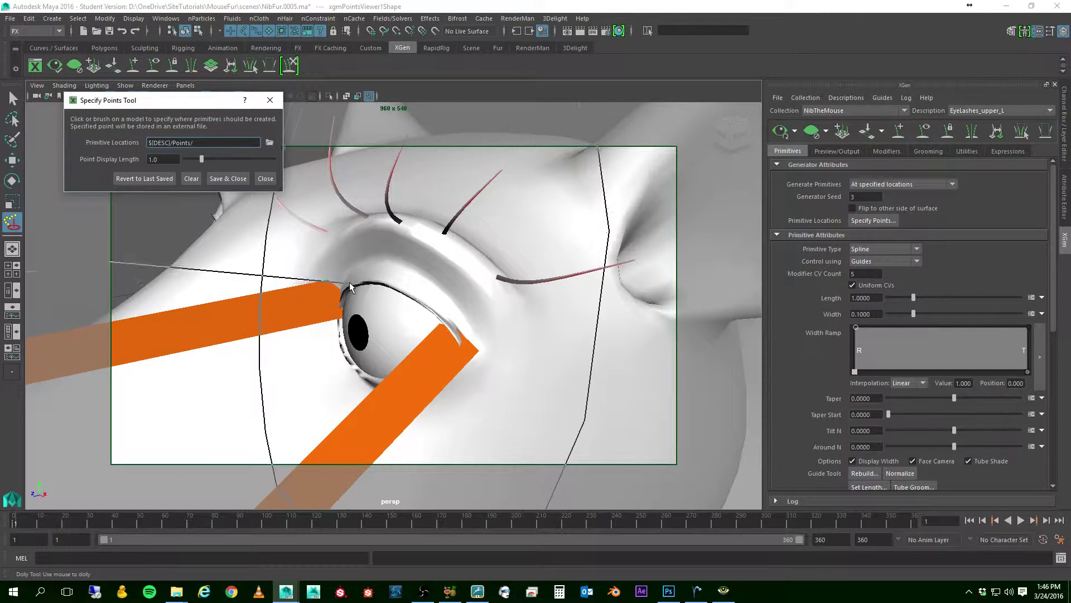
{"action": "scroll", "coordinate": [351, 280], "scroll_direction": "up", "scroll_amount": 5}
{"action": "scroll", "coordinate": [335, 290], "scroll_direction": "down", "scroll_amount": 4}
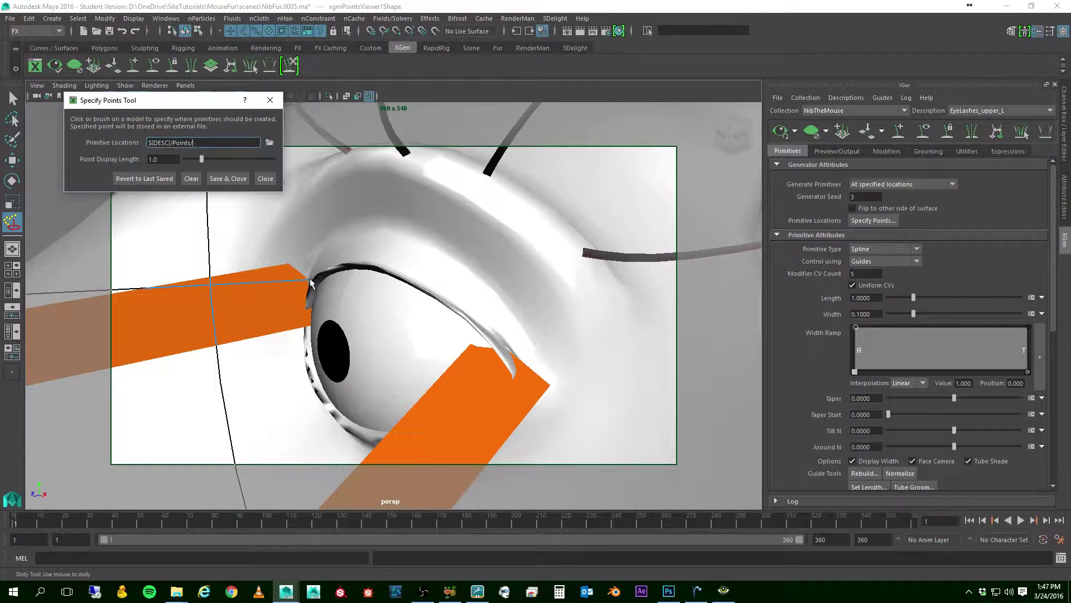
{"action": "left_click", "coordinate": [309, 278]}
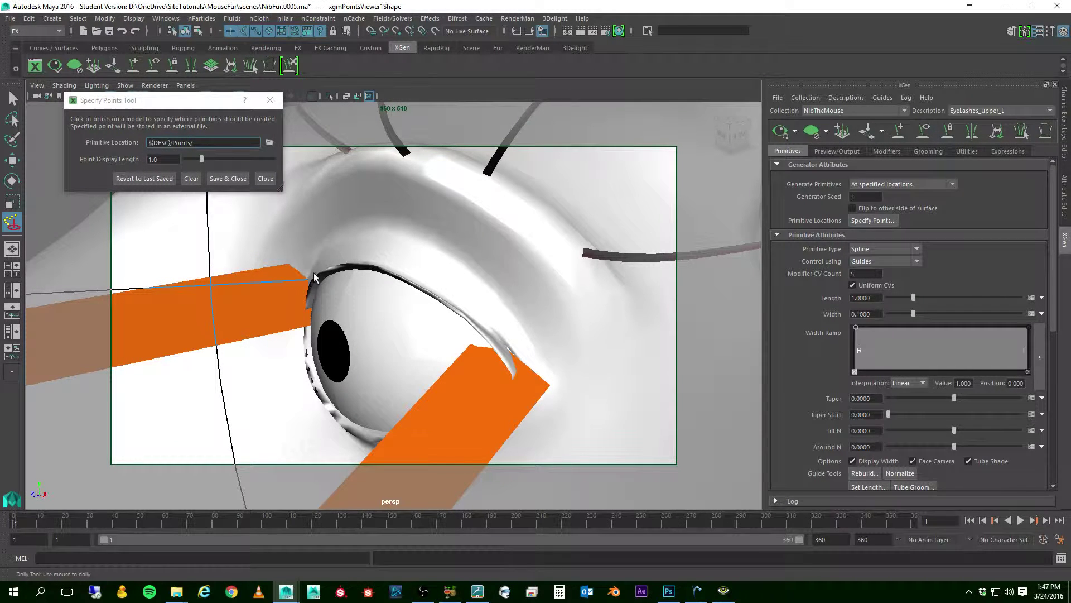
{"action": "left_click", "coordinate": [344, 261]}
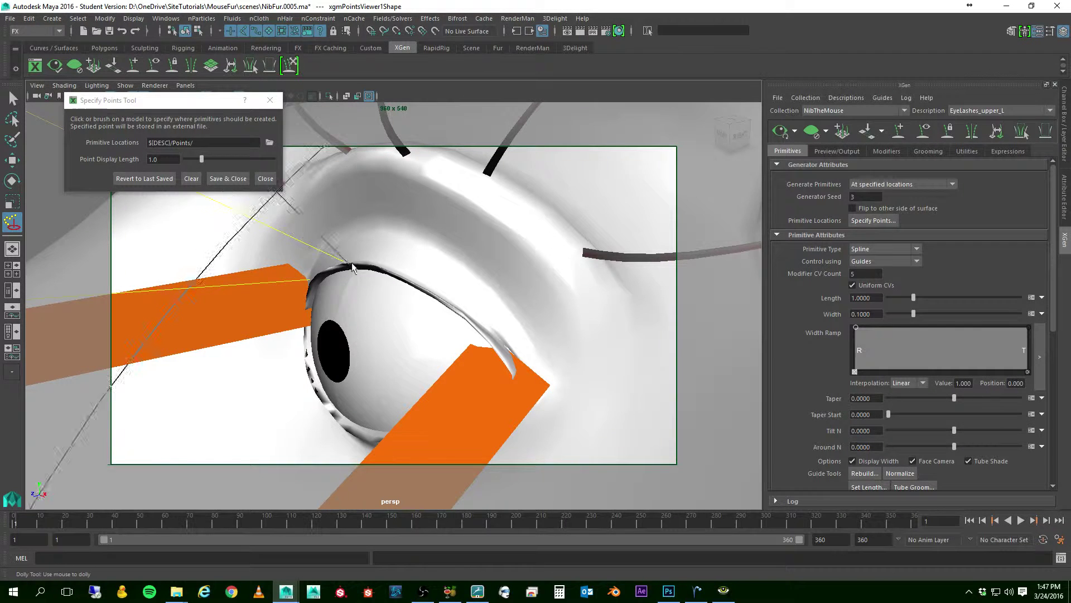
{"action": "left_click", "coordinate": [386, 267]}
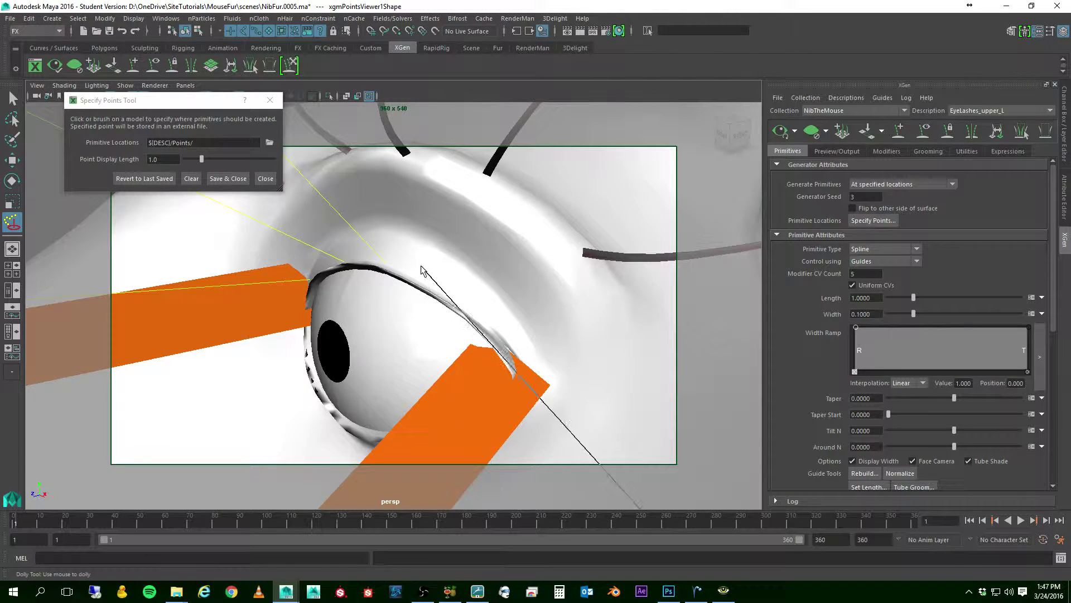
{"action": "left_click_drag", "start_coordinate": [414, 279], "coordinate": [417, 273], "text": "alt"}
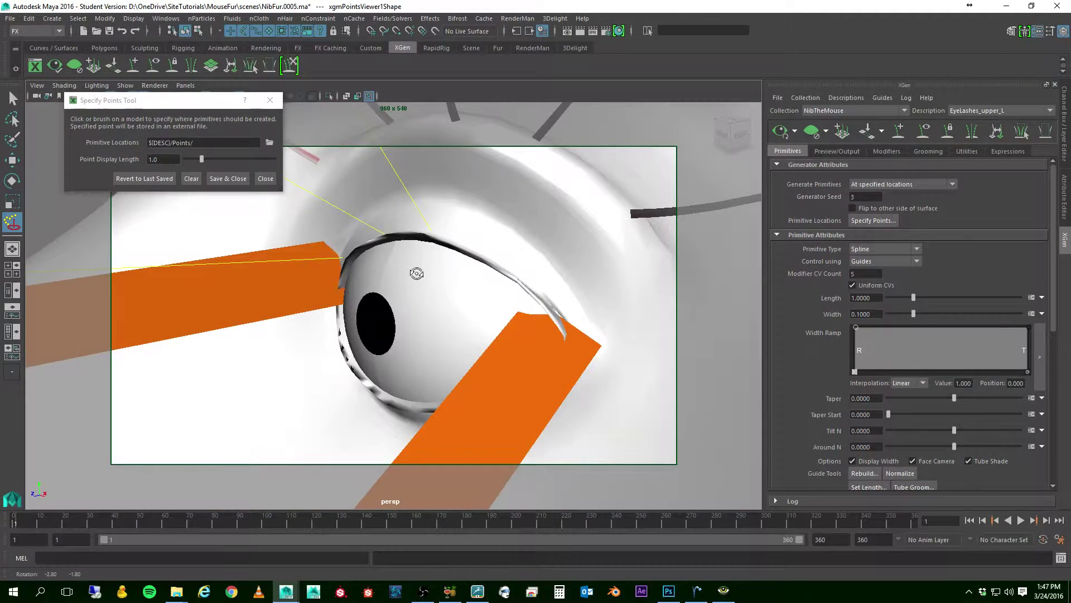
{"action": "left_click", "coordinate": [462, 249]}
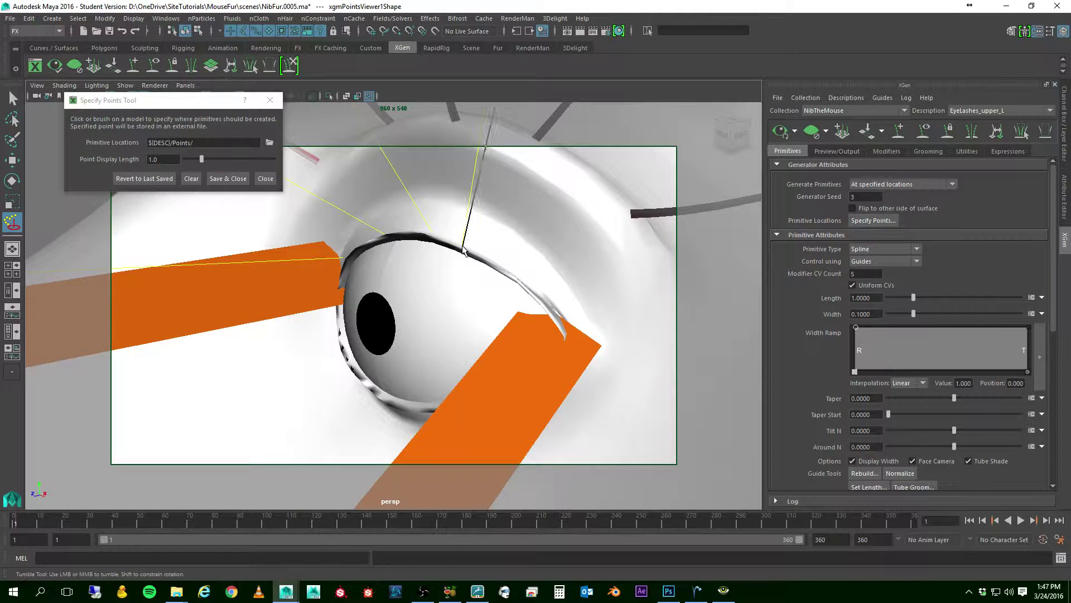
{"action": "left_click", "coordinate": [501, 270]}
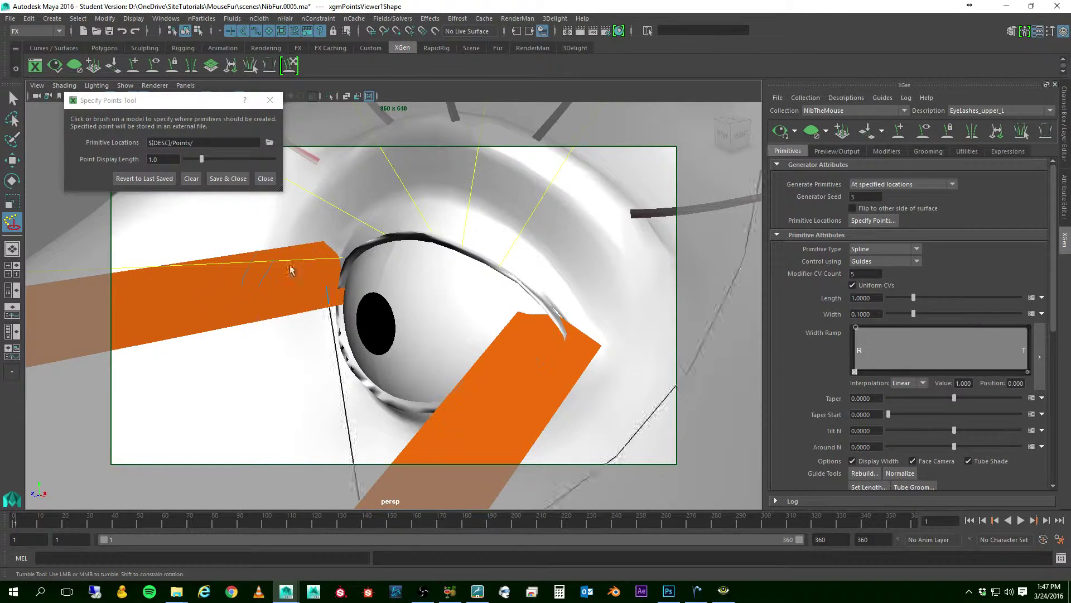
Step: Add the remaining lash points along the left eye's upper lid to its outer corner, then save the points and close the tool
{"action": "left_click_drag", "start_coordinate": [472, 328], "coordinate": [563, 322], "text": "alt"}
{"action": "middle_click_drag", "start_coordinate": [611, 308], "coordinate": [253, 328], "text": "alt"}
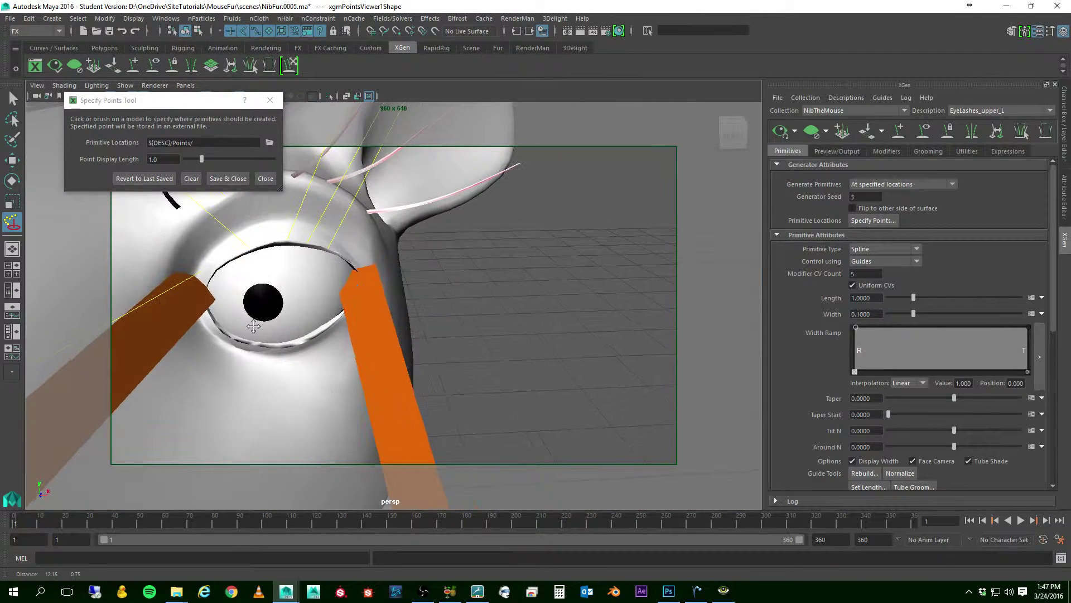
{"action": "left_click", "coordinate": [270, 244]}
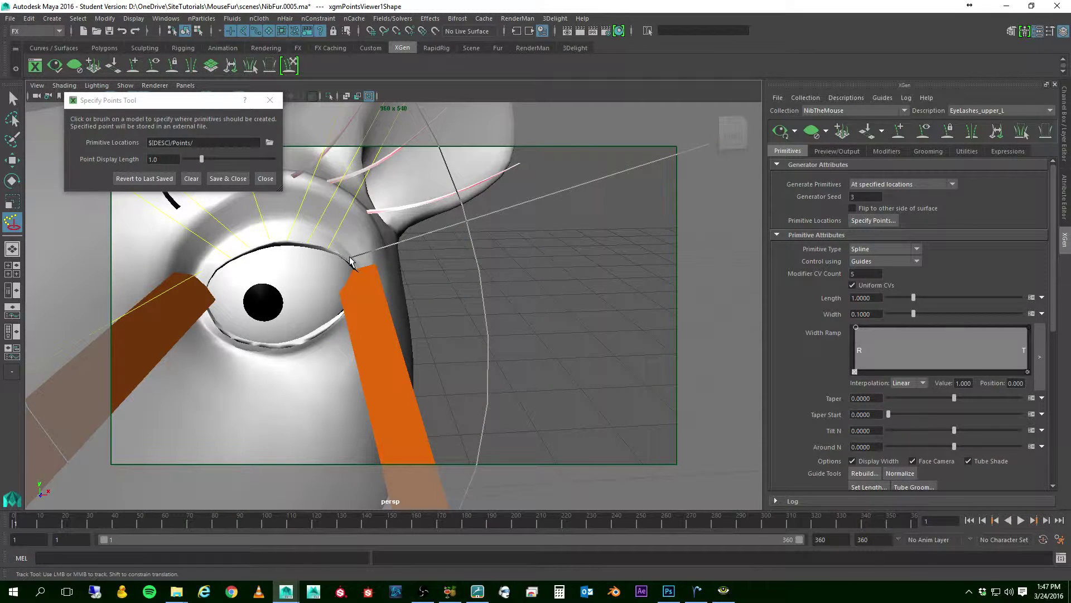
{"action": "scroll", "coordinate": [493, 300], "scroll_direction": "down", "scroll_amount": 5}
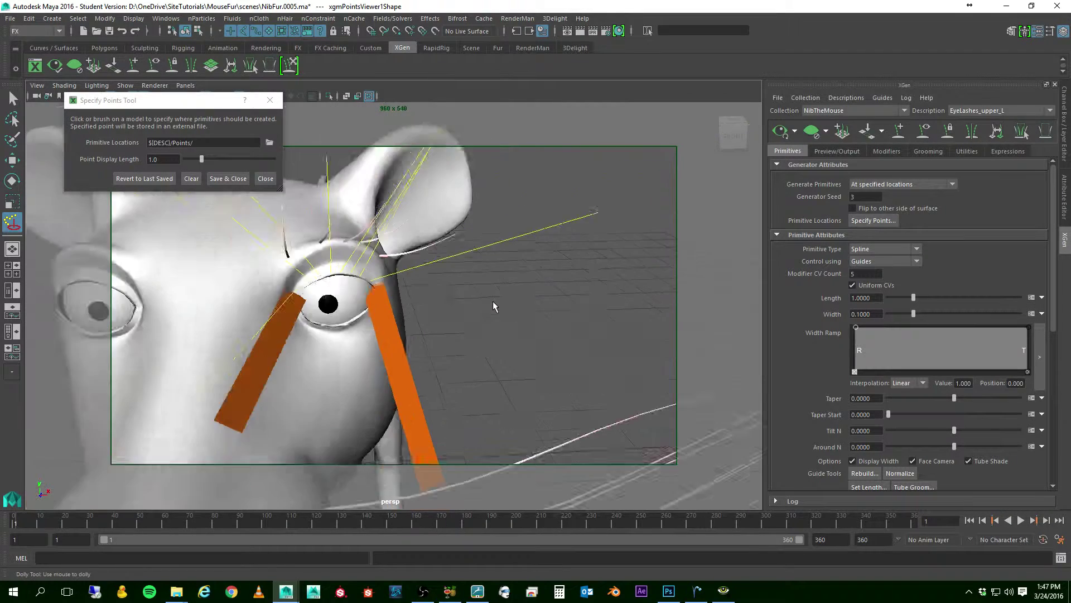
{"action": "left_click_drag", "start_coordinate": [533, 326], "coordinate": [417, 327], "text": "alt"}
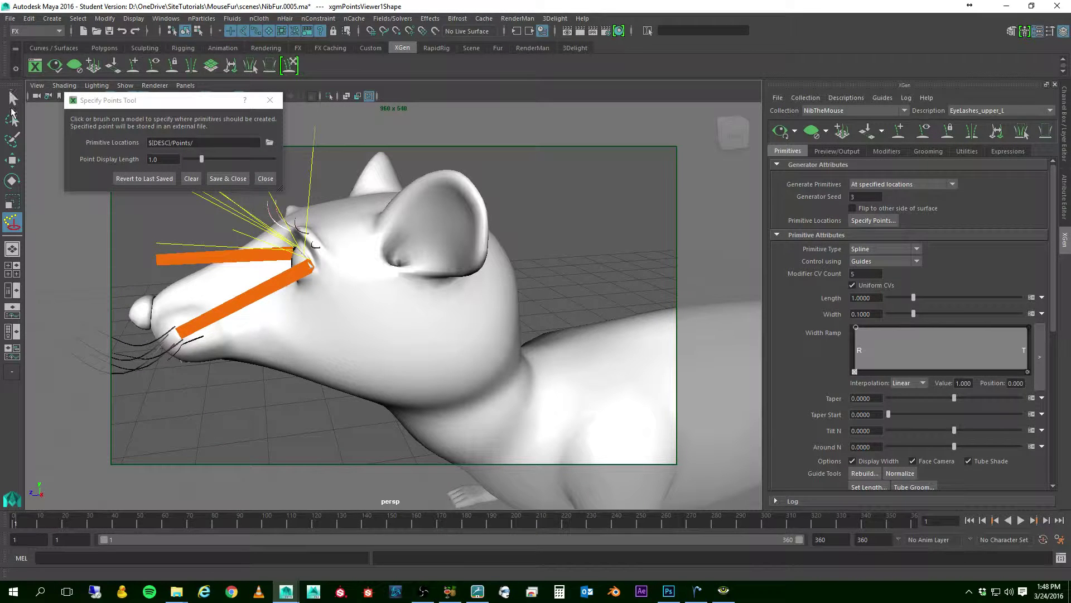
{"action": "left_click", "coordinate": [227, 179]}
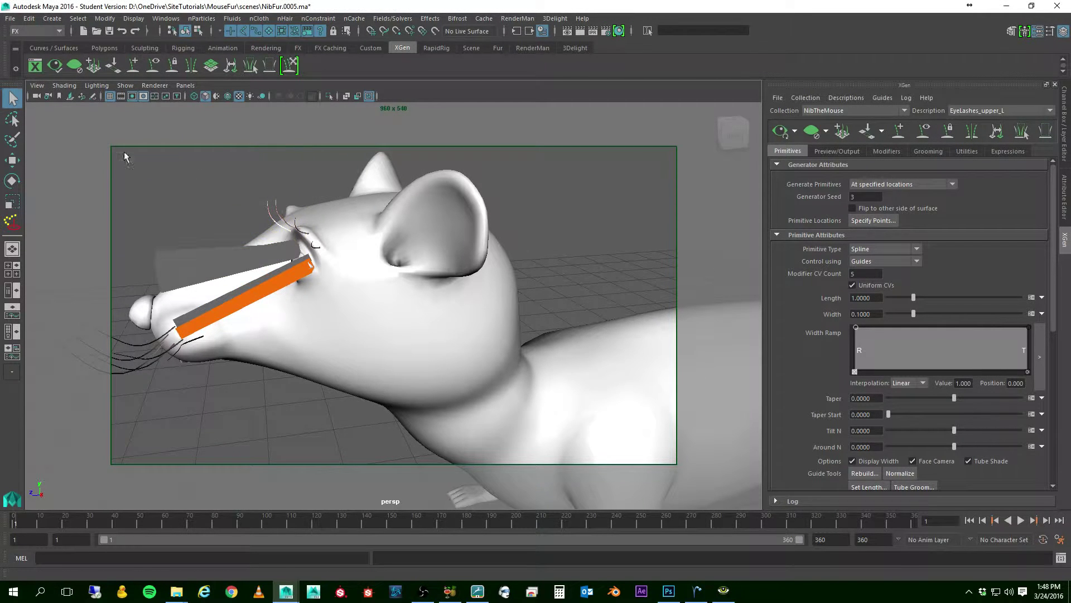
{"action": "left_click", "coordinate": [13, 100]}
Step: Set the eyelash primitives' width to 0.01 and their length to 0.135
{"action": "left_click_drag", "start_coordinate": [913, 314], "coordinate": [890, 316]}
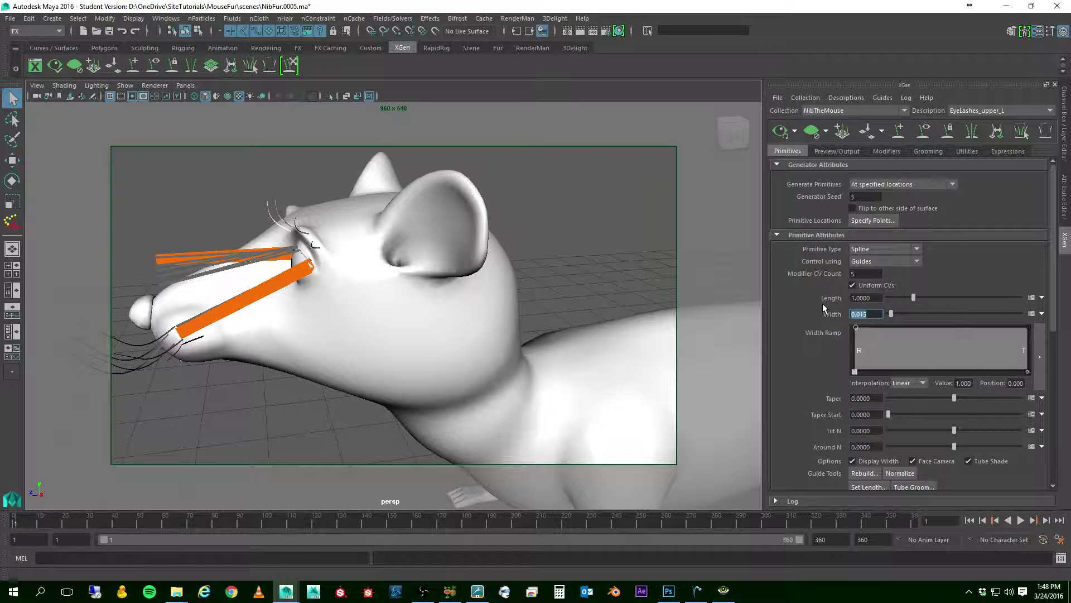
{"action": "type", "text": "0.01"}
{"action": "key", "text": "Return"}
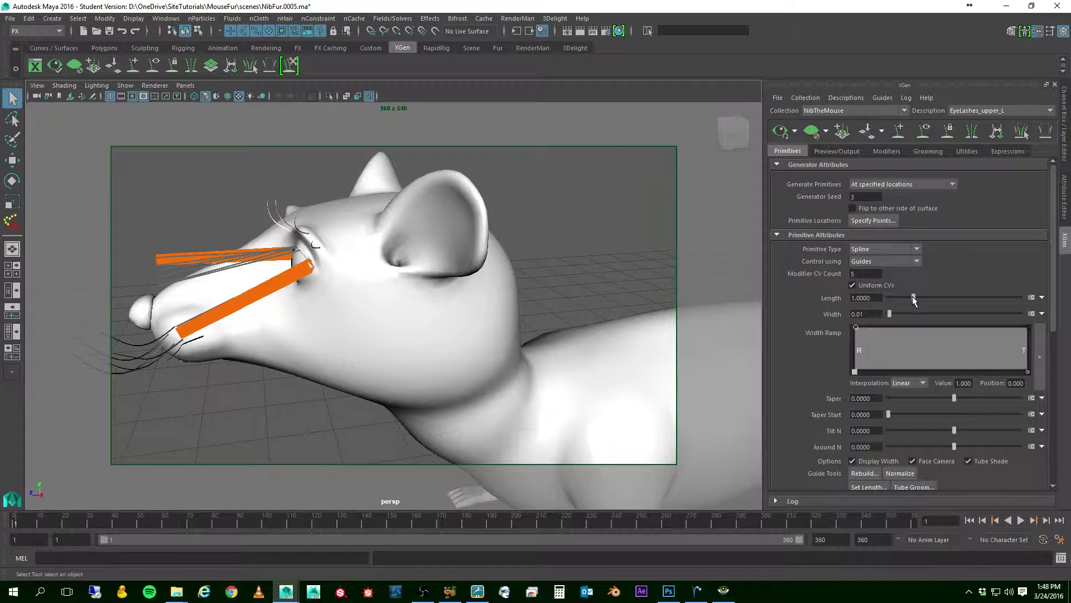
{"action": "left_click_drag", "start_coordinate": [912, 293], "coordinate": [892, 294]}
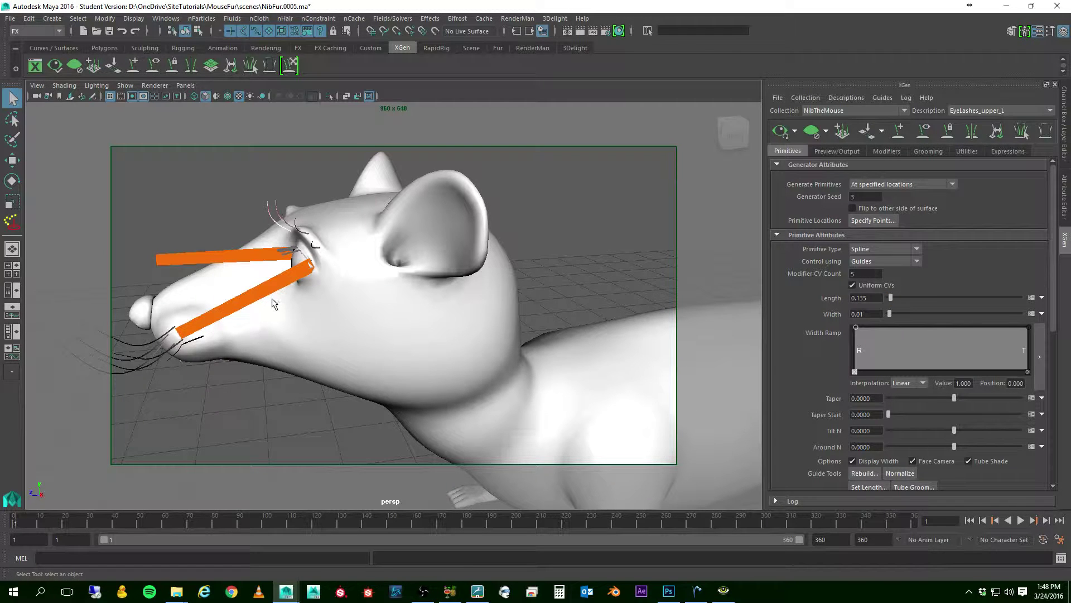
{"action": "scroll", "coordinate": [287, 245], "scroll_direction": "up", "scroll_amount": 5}
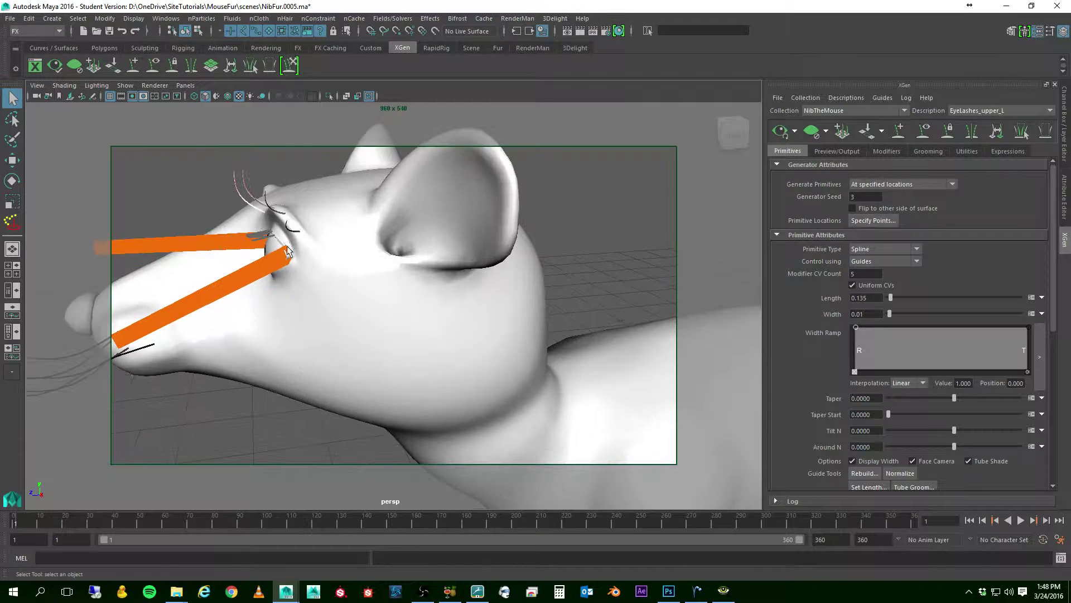
{"action": "middle_click_drag", "start_coordinate": [287, 249], "coordinate": [495, 203], "text": "alt"}
{"action": "left_click_drag", "start_coordinate": [467, 217], "coordinate": [564, 219], "text": "alt"}
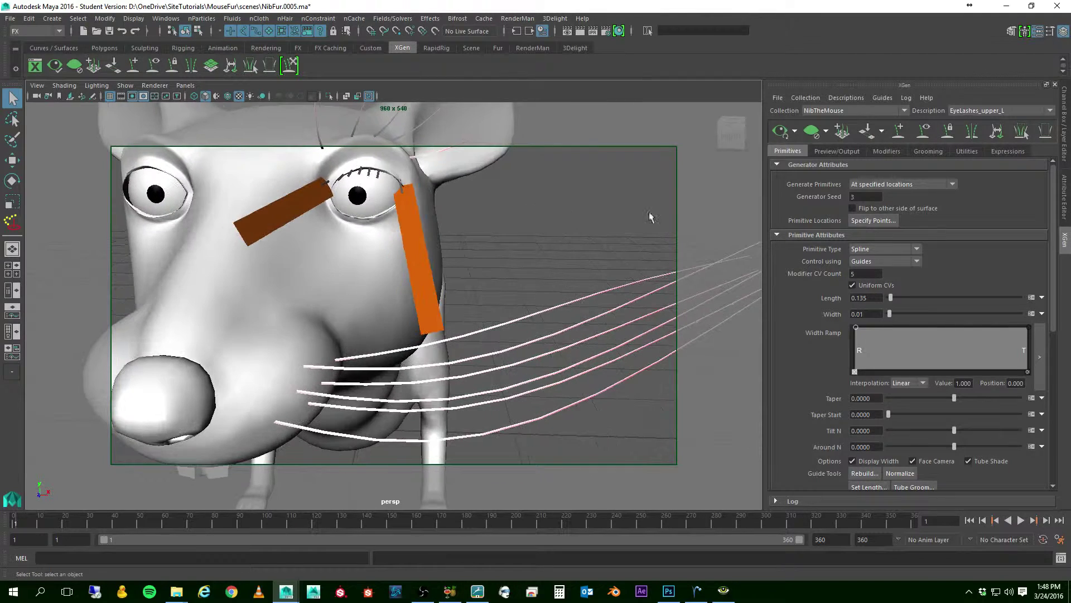
Step: Reopen the Specify Points tool for the left eye's outer corner, then save the points and close it
{"action": "left_click", "coordinate": [873, 221]}
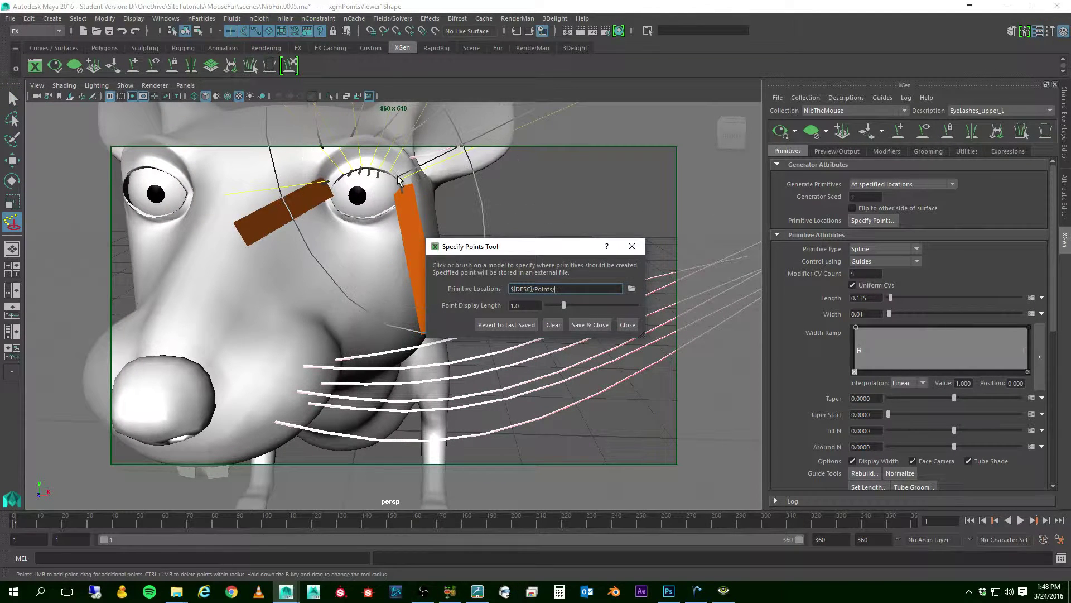
{"action": "left_click", "coordinate": [589, 326]}
{"action": "left_click_drag", "start_coordinate": [548, 251], "coordinate": [574, 245], "text": "alt"}
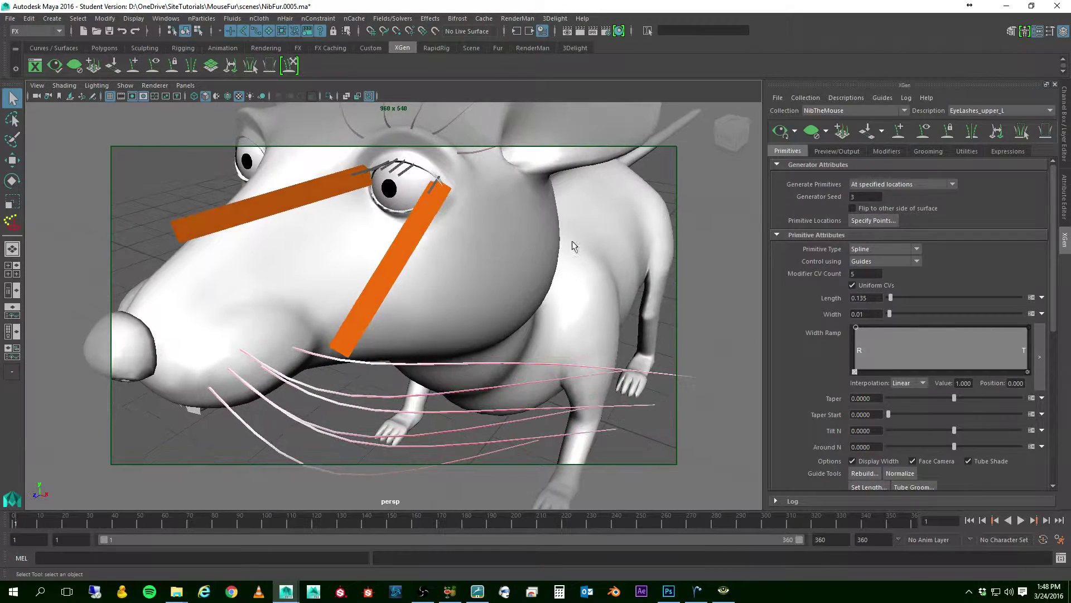
Step: Try to add another lash point near the left eye's outer corner, then revert to the last saved points and close the tool
{"action": "left_click", "coordinate": [874, 220]}
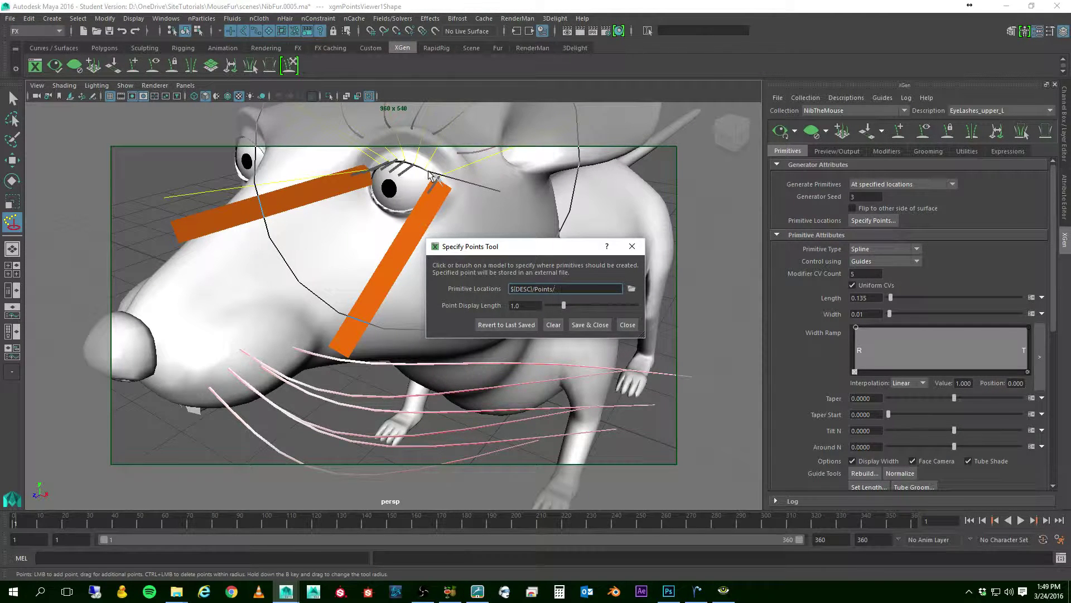
{"action": "left_click_drag", "start_coordinate": [430, 174], "coordinate": [470, 190], "text": "alt"}
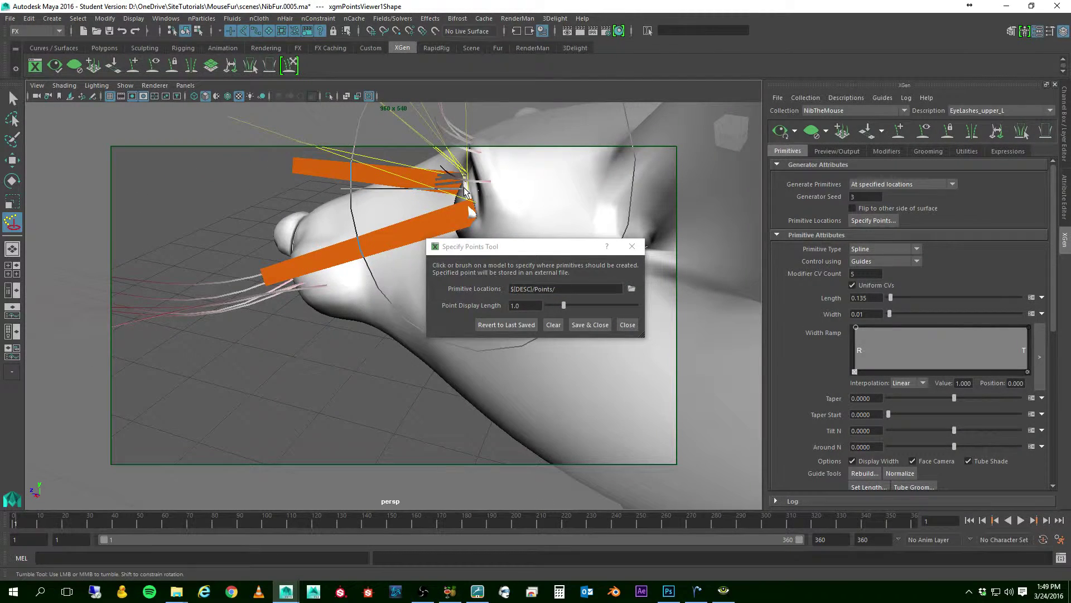
{"action": "left_click_drag", "start_coordinate": [466, 190], "coordinate": [543, 273], "text": "alt"}
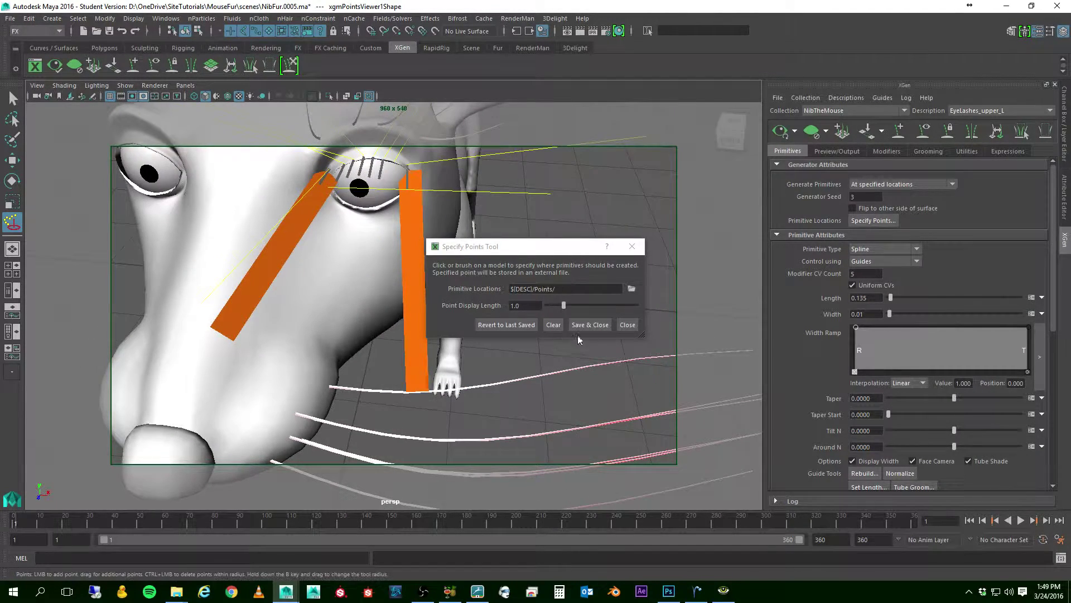
{"action": "left_click", "coordinate": [524, 325]}
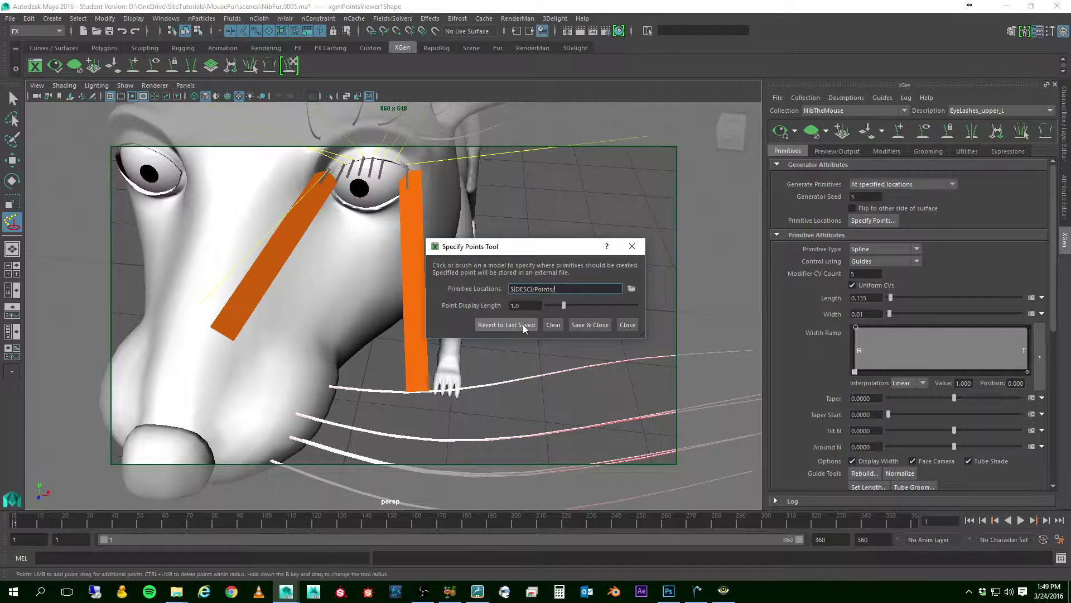
{"action": "left_click", "coordinate": [628, 324]}
Step: Enter guide control point mode on the outer-corner guide, then rotate its three free control points upward and raise them toward the eyelid
{"action": "left_click_drag", "start_coordinate": [627, 323], "coordinate": [451, 253], "text": "alt"}
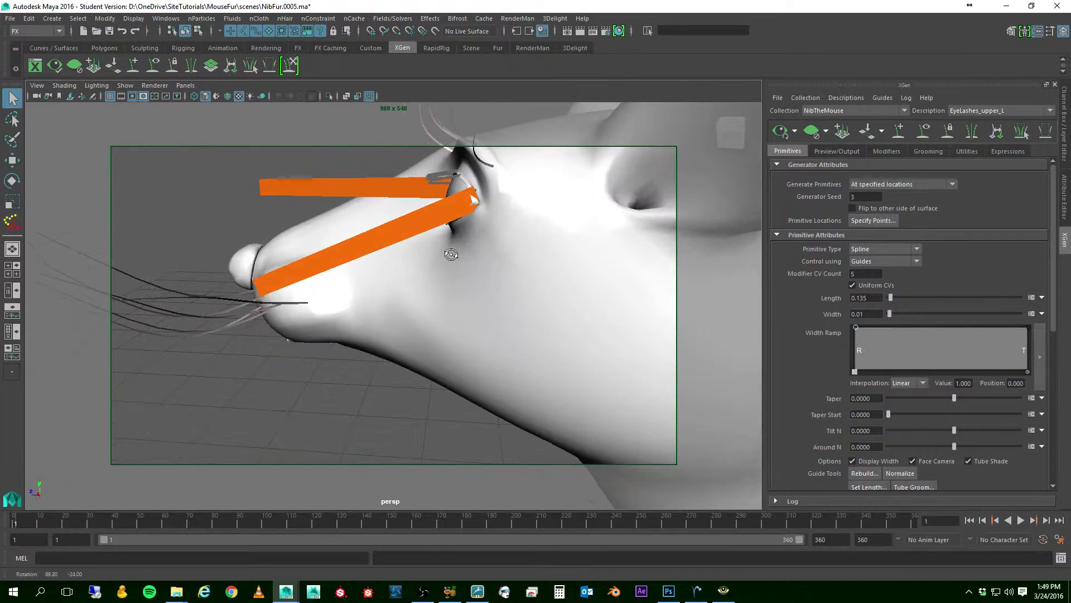
{"action": "left_click", "coordinate": [335, 258]}
{"action": "right_click", "coordinate": [336, 260]}
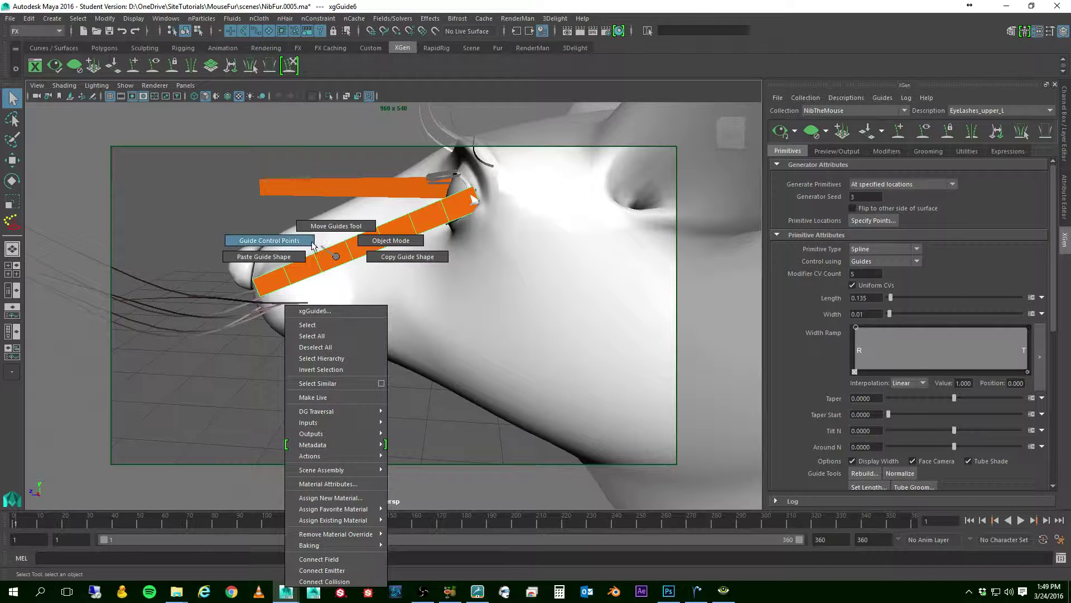
{"action": "left_click", "coordinate": [281, 238]}
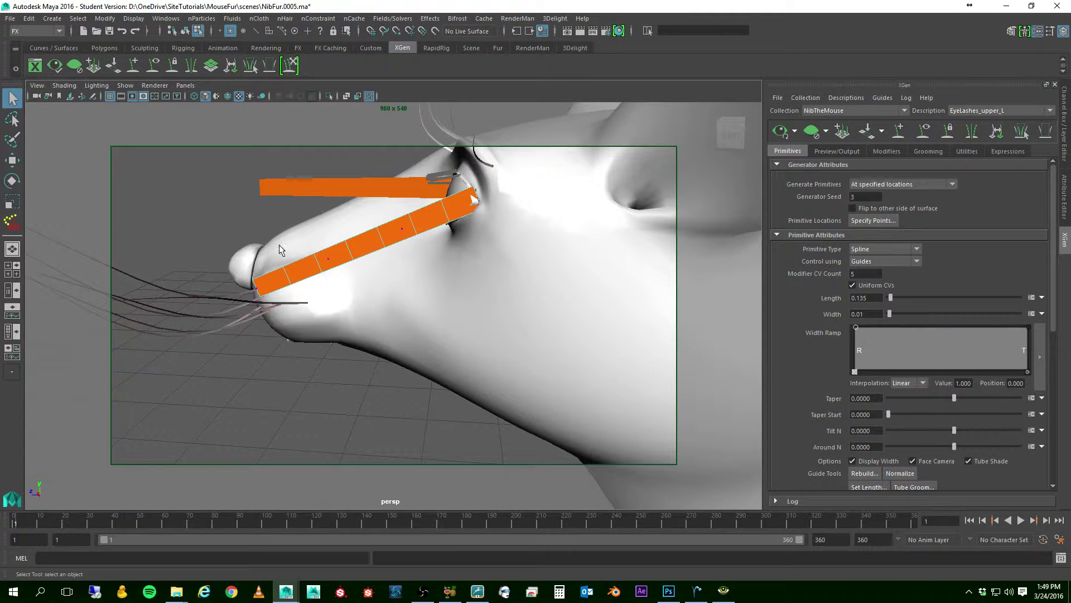
{"action": "left_click", "coordinate": [258, 288]}
{"action": "left_click", "coordinate": [13, 180]}
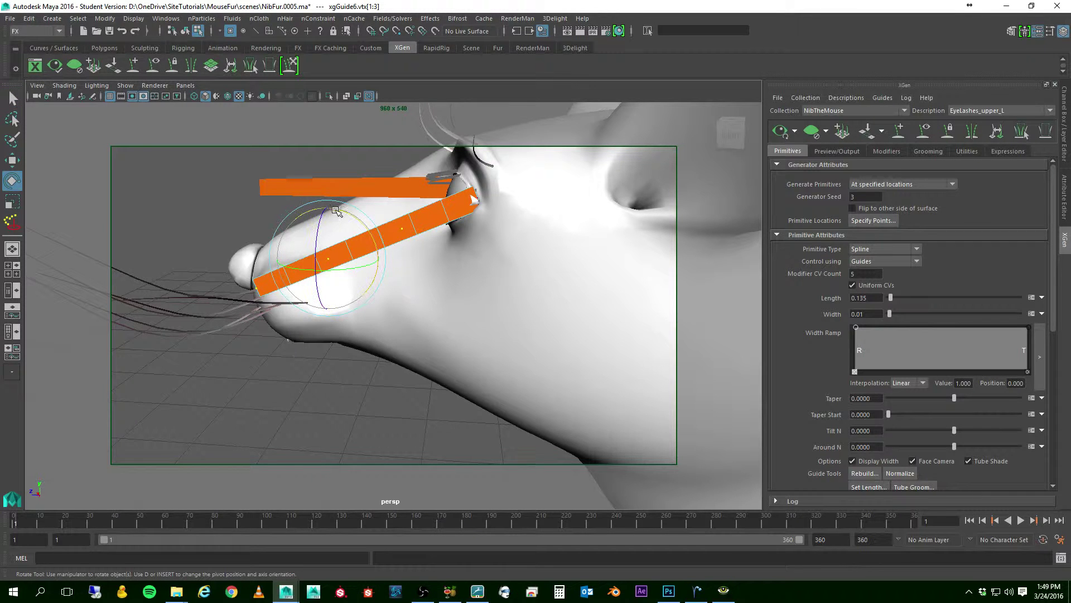
{"action": "left_click_drag", "start_coordinate": [451, 289], "coordinate": [479, 286], "text": "alt"}
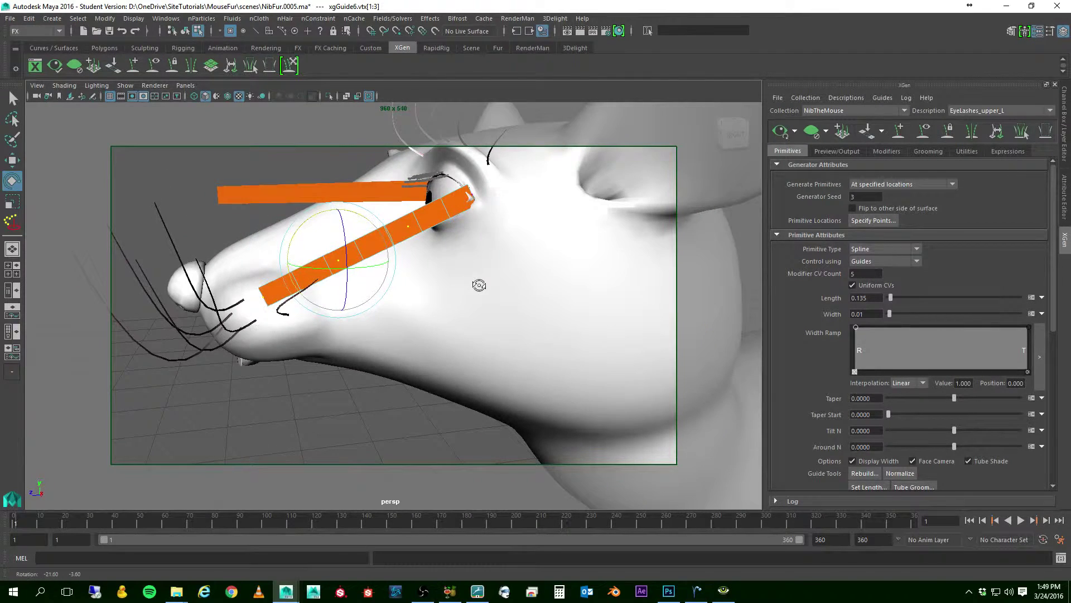
{"action": "left_click_drag", "start_coordinate": [298, 233], "coordinate": [328, 209]}
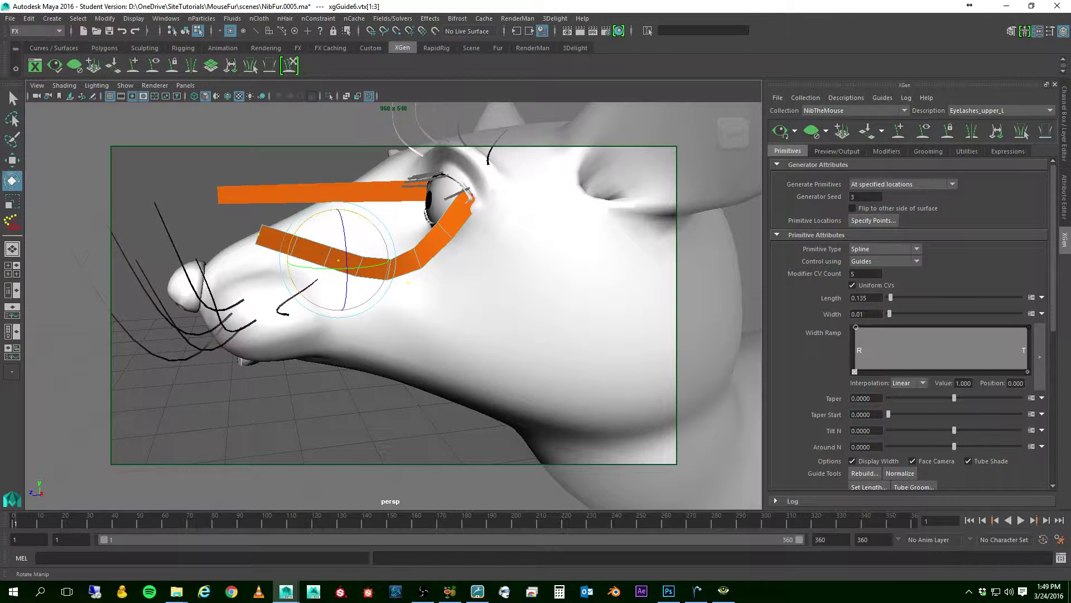
{"action": "key", "text": "w"}
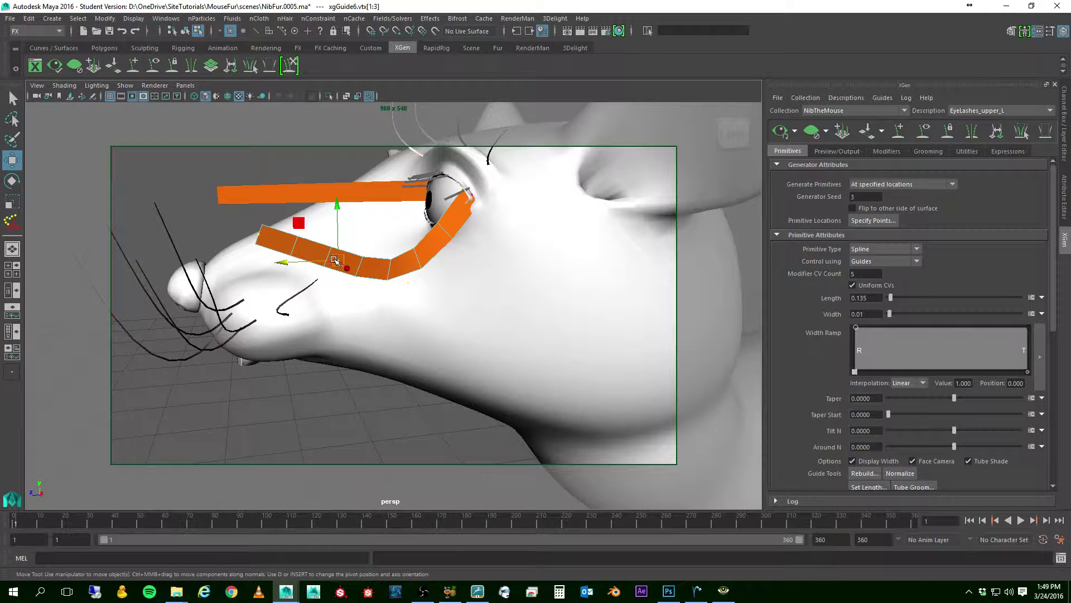
{"action": "left_click_drag", "start_coordinate": [335, 260], "coordinate": [347, 192]}
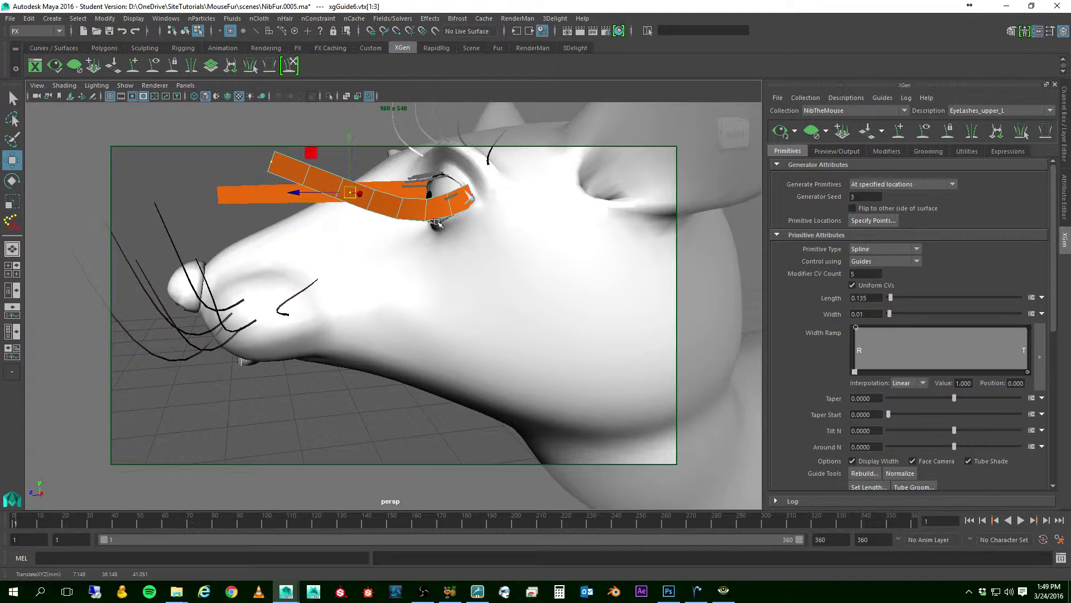
Step: Rotate the outer-corner guide's last two control points to curl its tip upward
{"action": "left_click", "coordinate": [274, 163]}
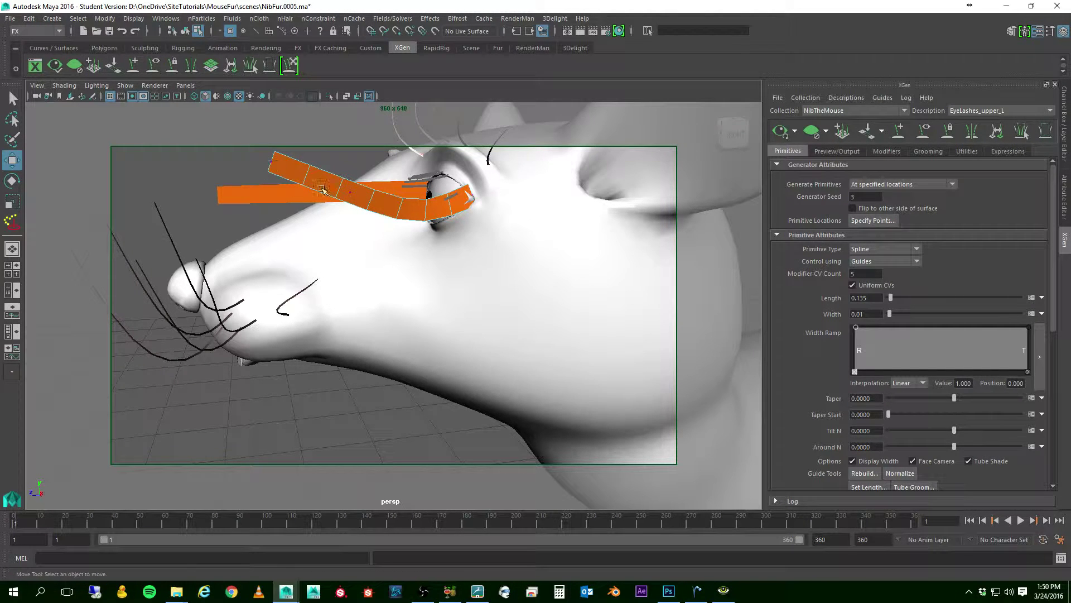
{"action": "left_click", "coordinate": [273, 161]}
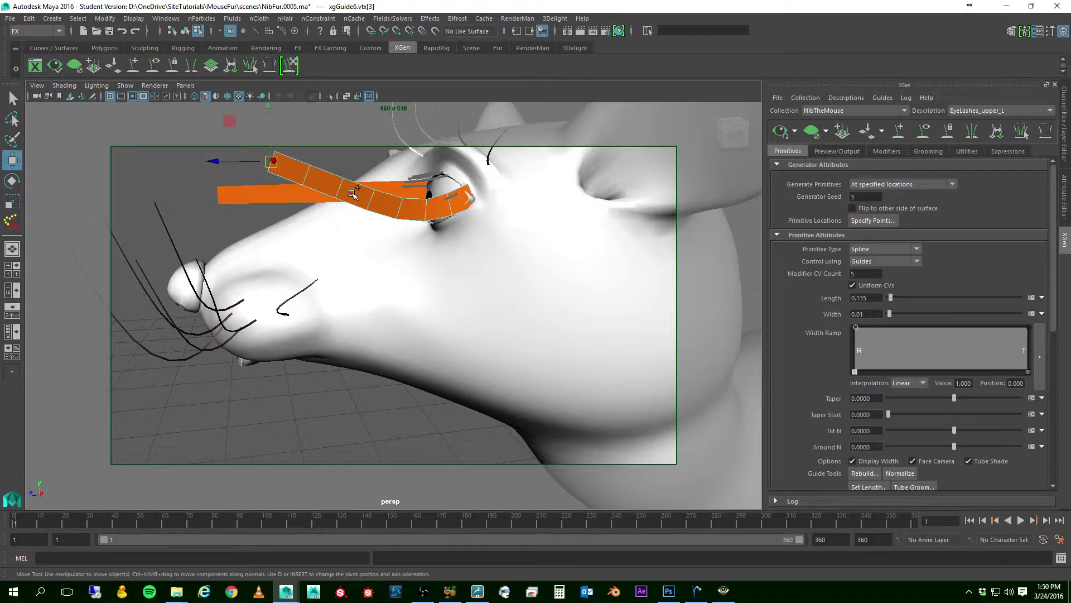
{"action": "key", "text": "shift+period"}
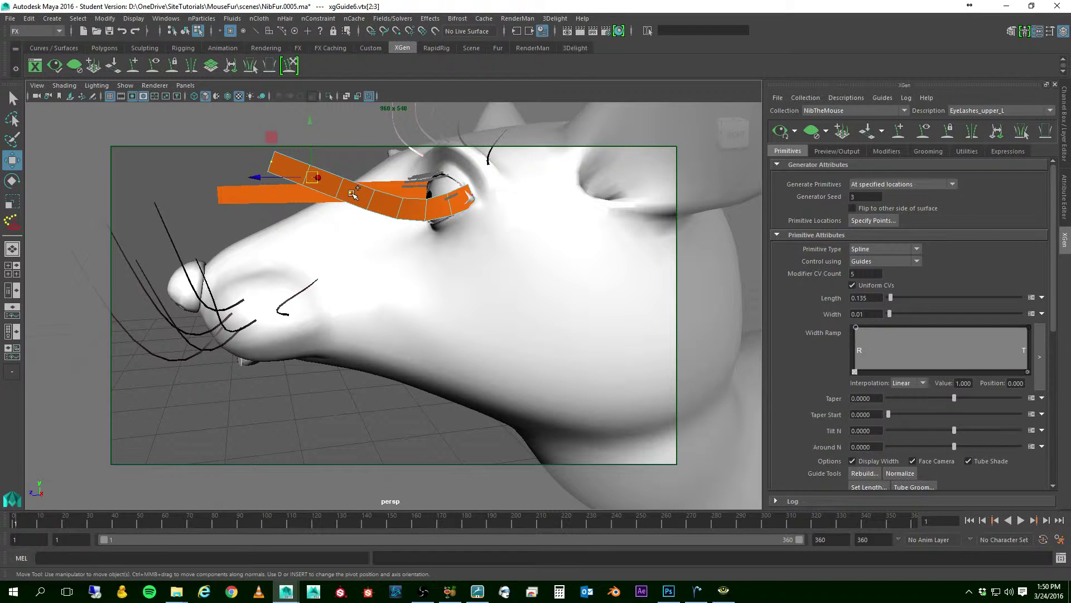
{"action": "left_click", "coordinate": [13, 179]}
{"action": "left_click_drag", "start_coordinate": [281, 216], "coordinate": [293, 182]}
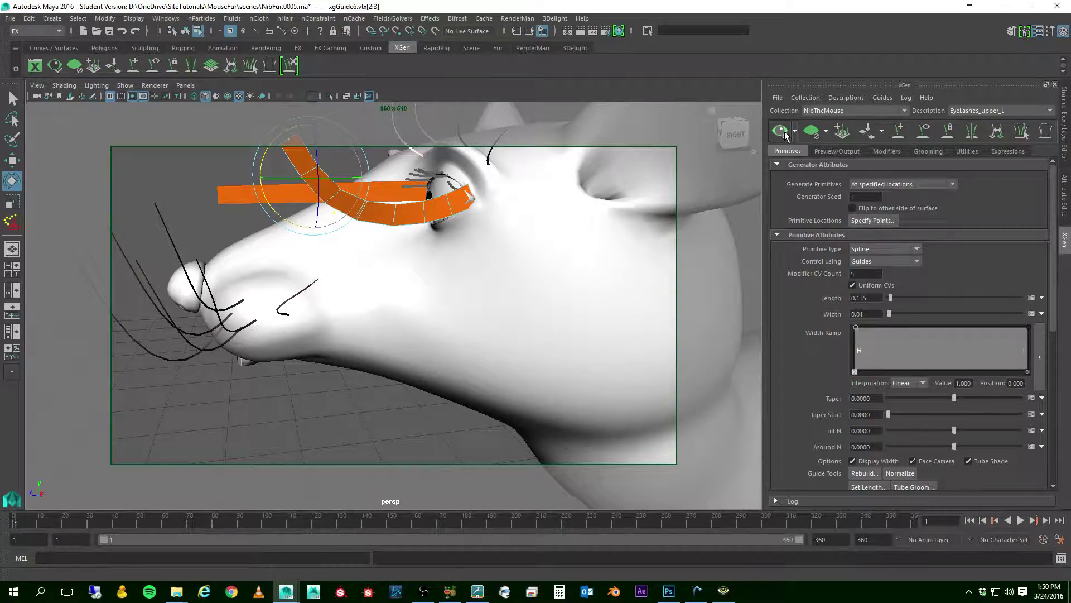
Step: Rotate the inner-corner guide's three free control points upward and raise them toward the other guide's curve
{"action": "left_click_drag", "start_coordinate": [362, 272], "coordinate": [550, 291], "text": "alt"}
{"action": "left_click", "coordinate": [490, 294]}
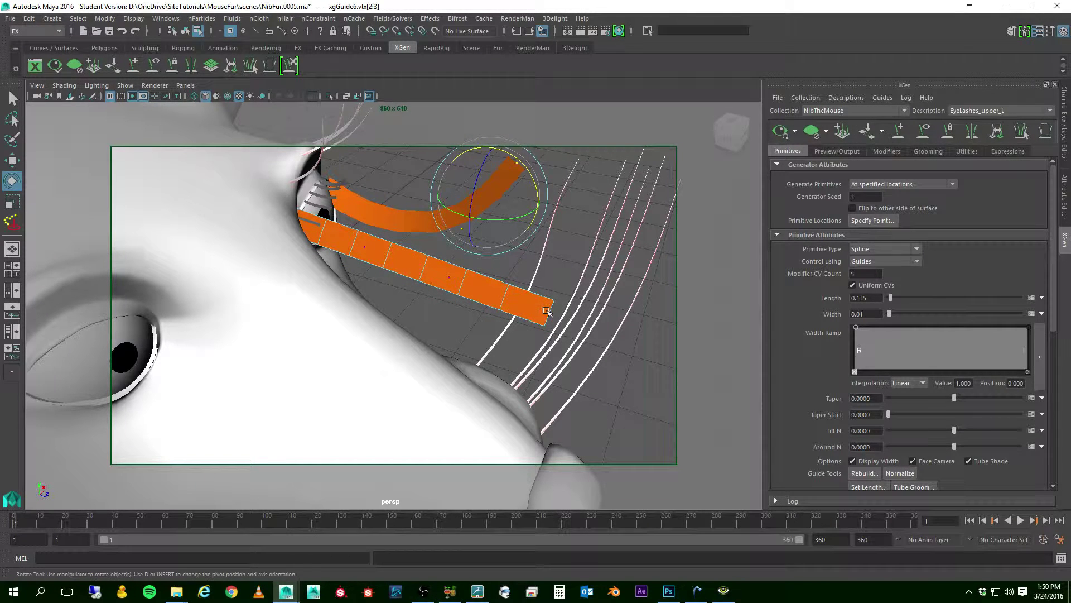
{"action": "left_click", "coordinate": [13, 98]}
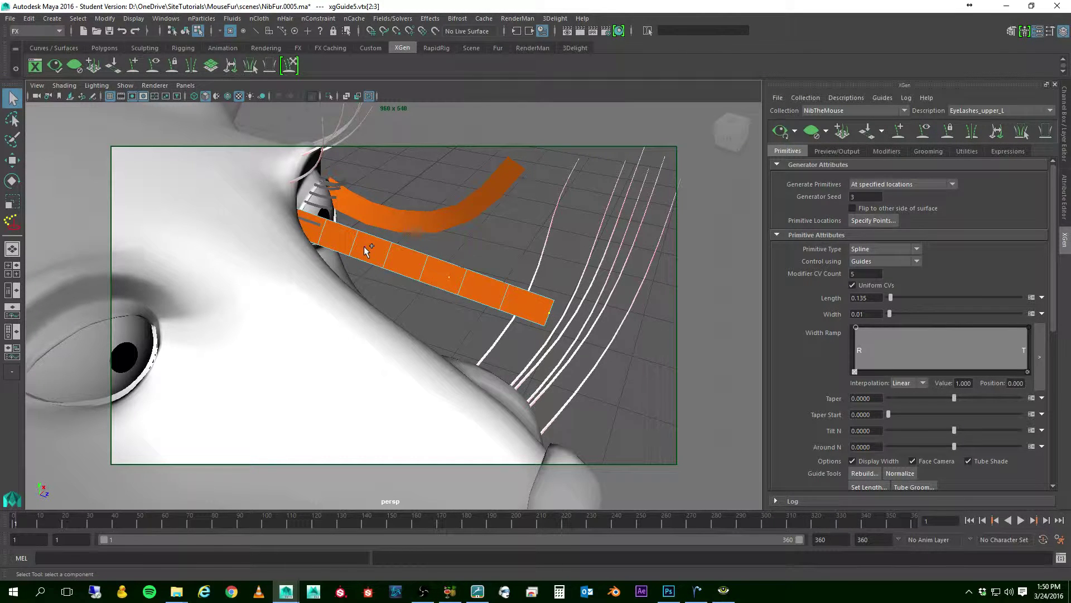
{"action": "left_click", "coordinate": [12, 180]}
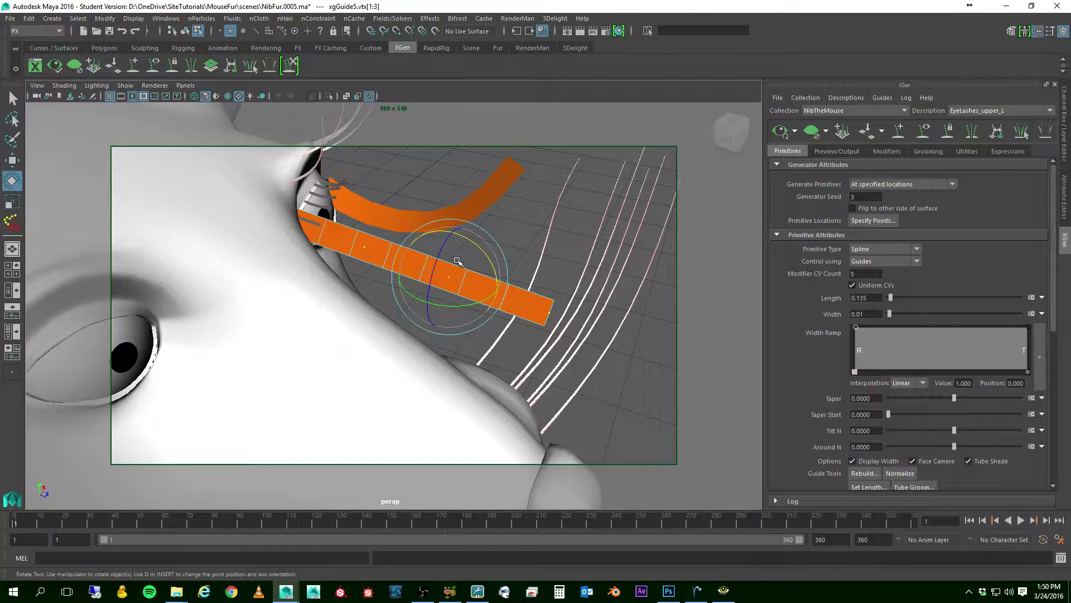
{"action": "left_click_drag", "start_coordinate": [480, 261], "coordinate": [469, 228]}
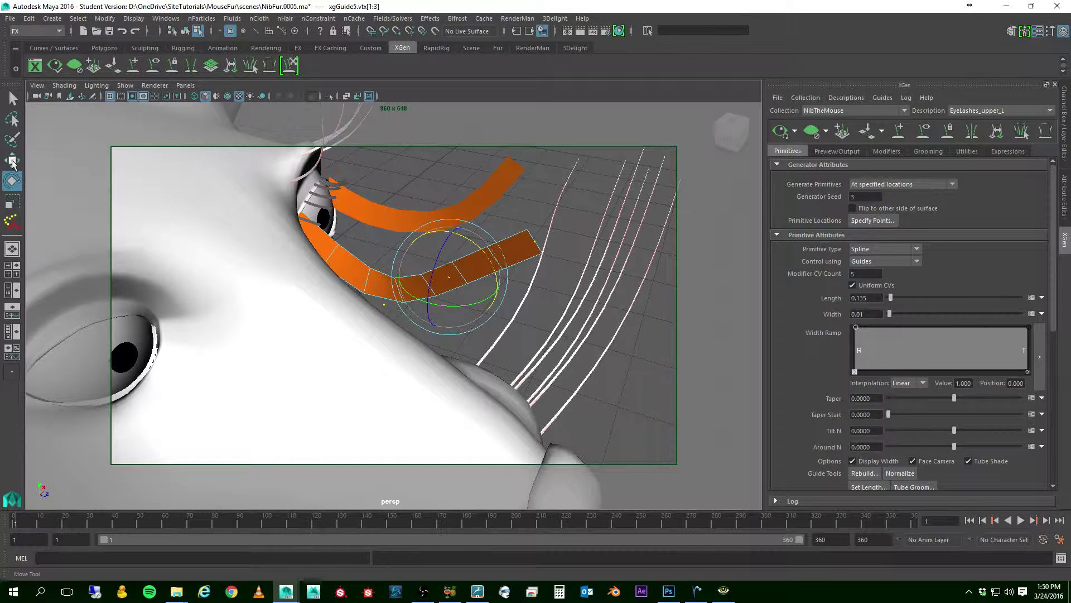
{"action": "left_click", "coordinate": [12, 161]}
{"action": "left_click_drag", "start_coordinate": [451, 278], "coordinate": [417, 214]}
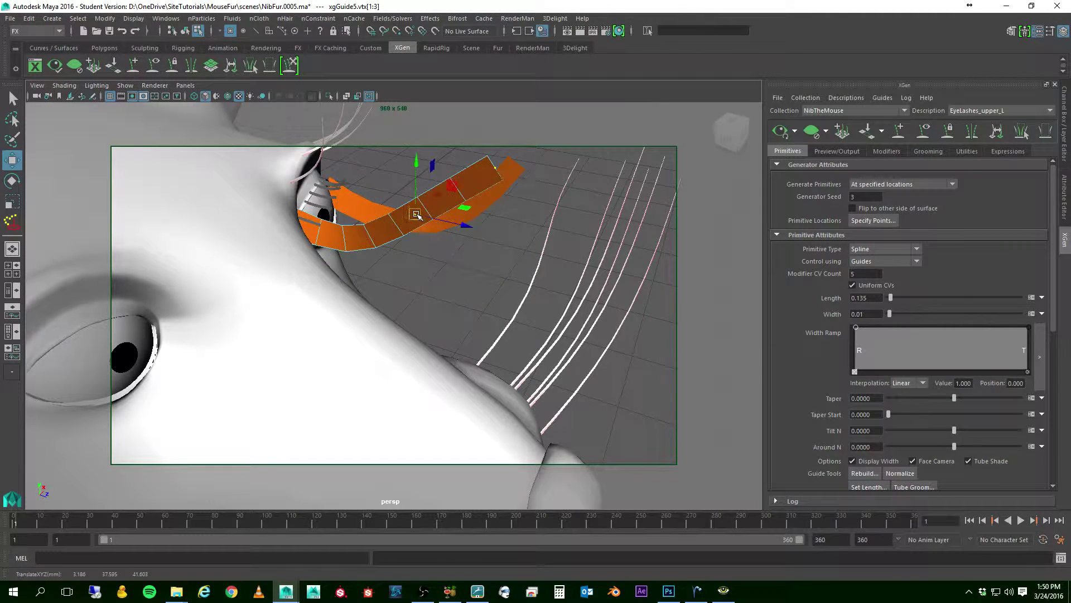
Step: Rotate the inner-corner guide's last two control points to curl its tip upward, nudge them slightly toward the eye, and update the preview
{"action": "left_click", "coordinate": [496, 166]}
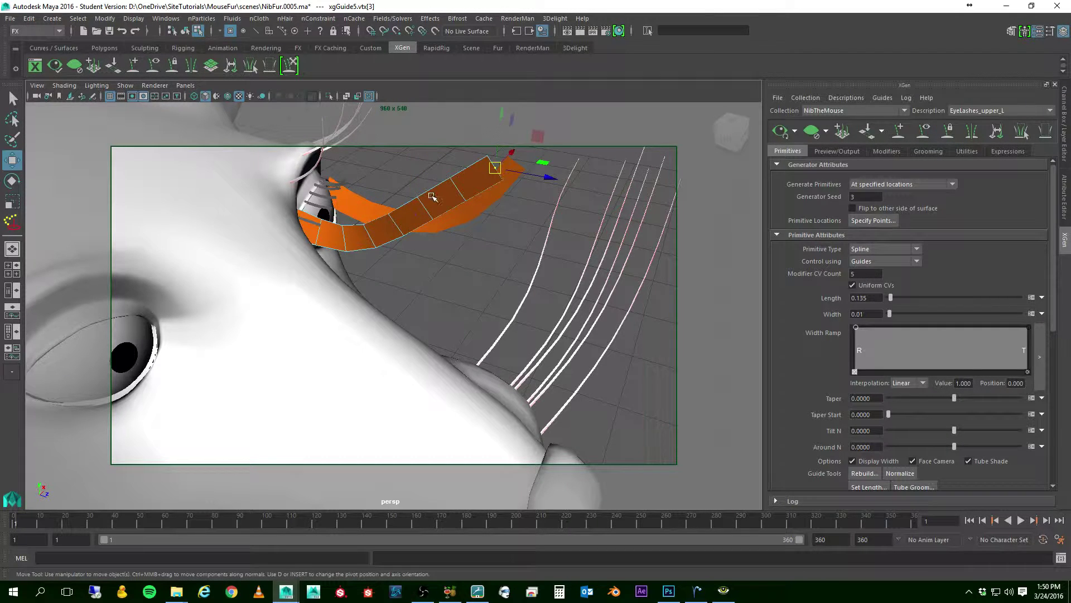
{"action": "left_click", "coordinate": [415, 214], "text": "shift"}
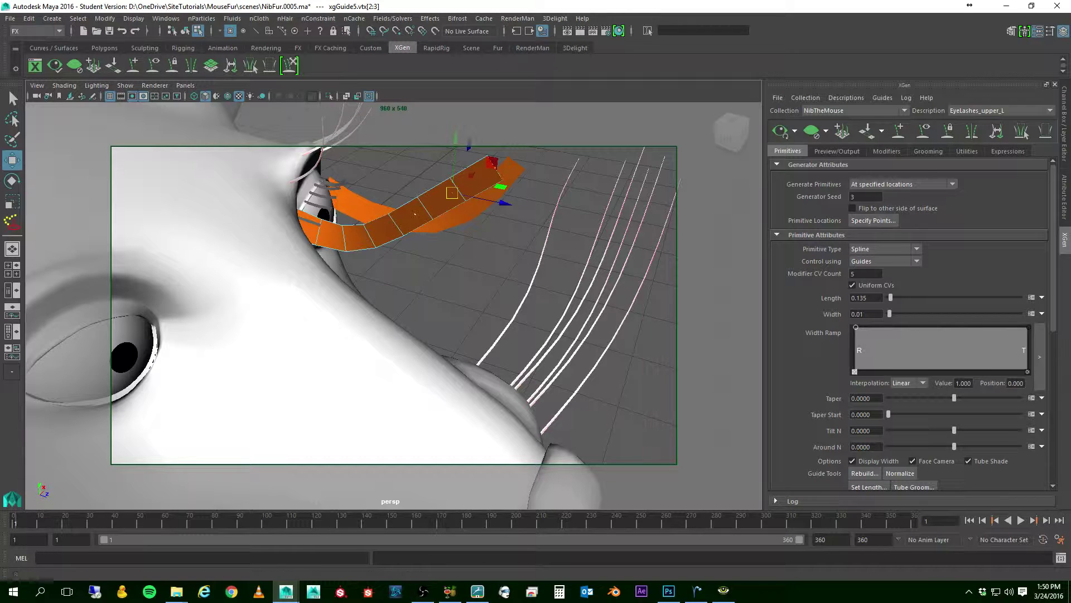
{"action": "key", "text": "e"}
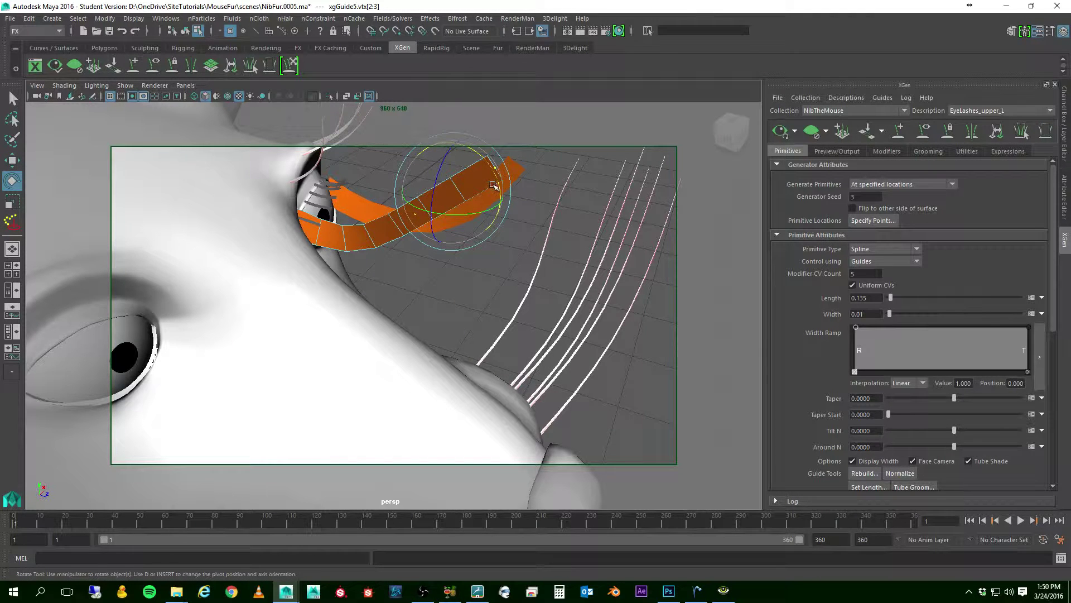
{"action": "left_click_drag", "start_coordinate": [500, 188], "coordinate": [484, 162]}
{"action": "key", "text": "w"}
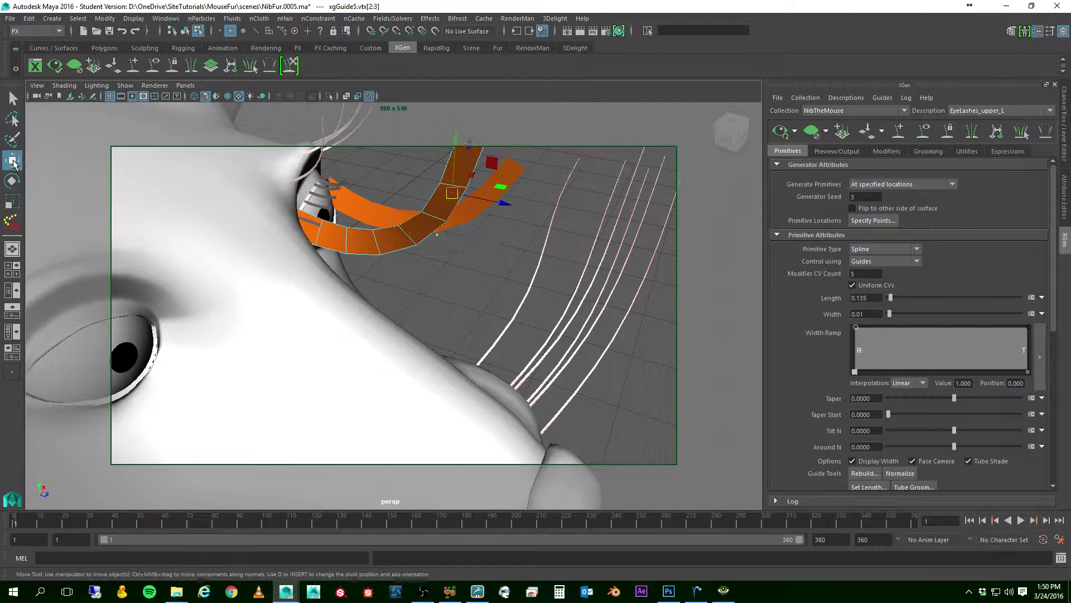
{"action": "left_click_drag", "start_coordinate": [484, 206], "coordinate": [419, 202]}
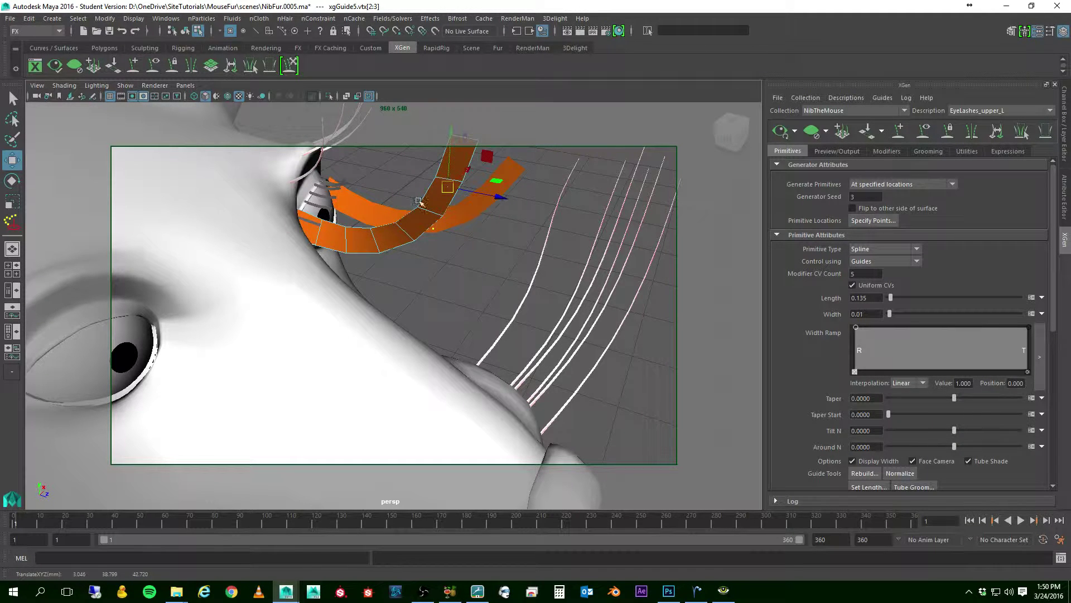
{"action": "left_click", "coordinate": [781, 131]}
{"action": "left_click_drag", "start_coordinate": [516, 254], "coordinate": [370, 233], "text": "alt"}
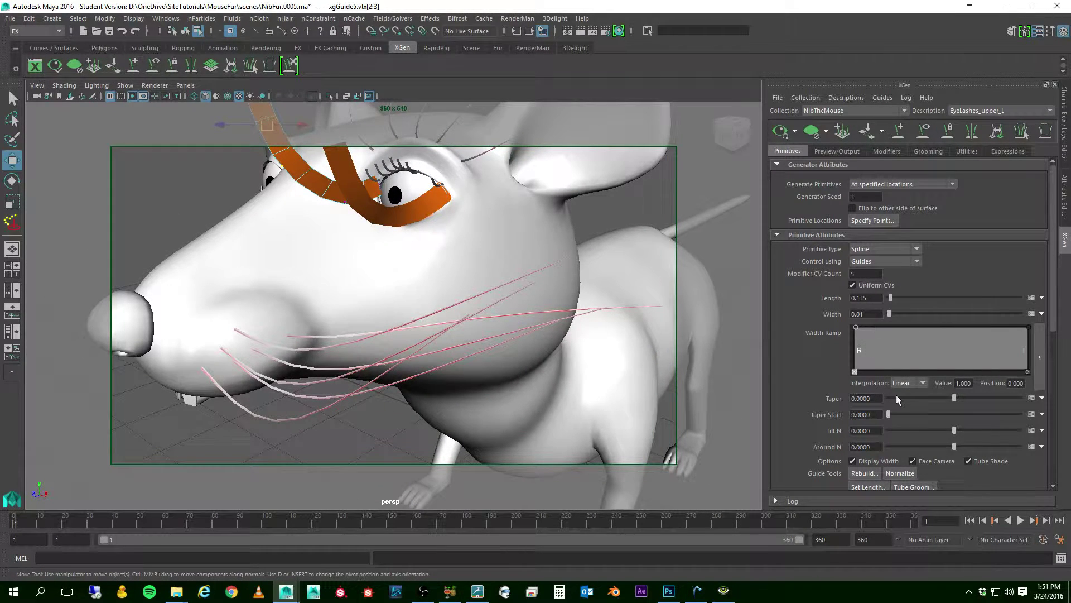
Step: Set the upper eyelashes' taper to 0.71 and their output to the RenderMan renderer with the NibWhiskers_SG shading group
{"action": "left_click_drag", "start_coordinate": [954, 398], "coordinate": [995, 398]}
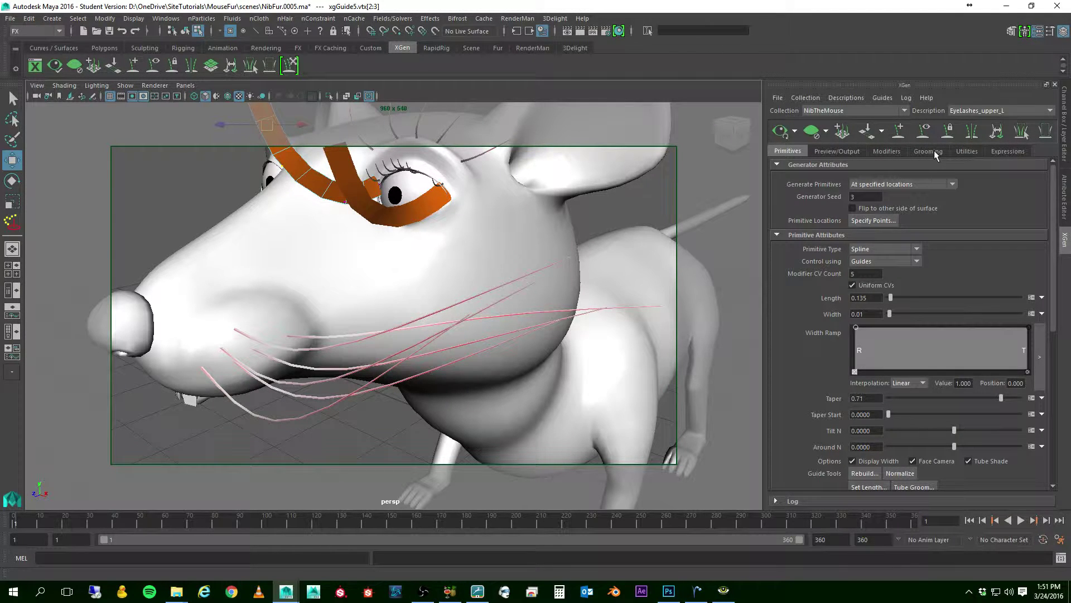
{"action": "left_click", "coordinate": [837, 149]}
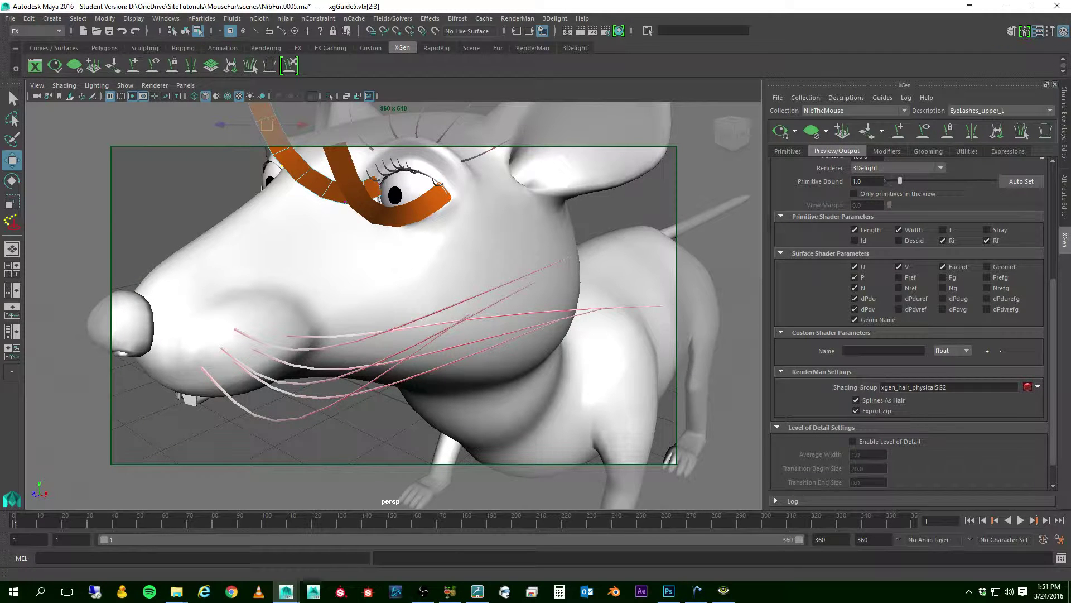
{"action": "left_click", "coordinate": [889, 169]}
{"action": "left_click", "coordinate": [871, 190]}
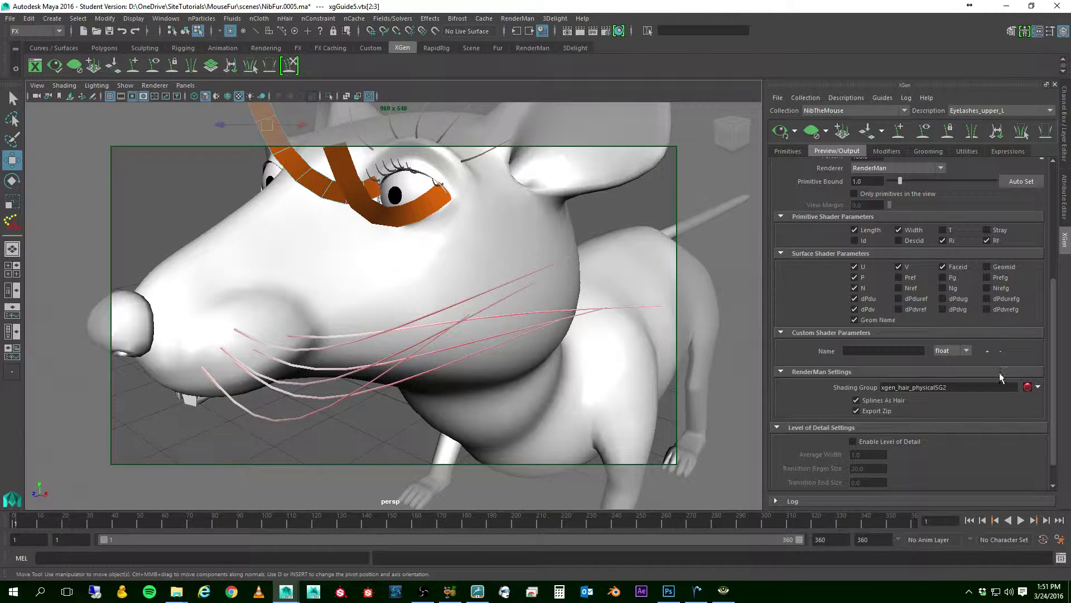
{"action": "left_click", "coordinate": [1039, 387]}
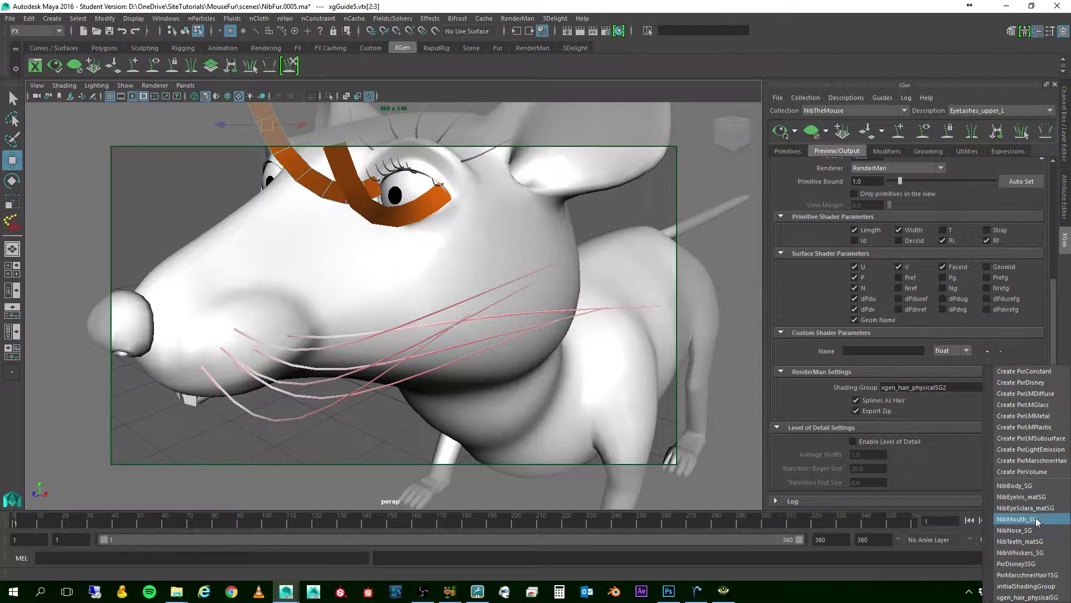
{"action": "left_click", "coordinate": [1040, 554]}
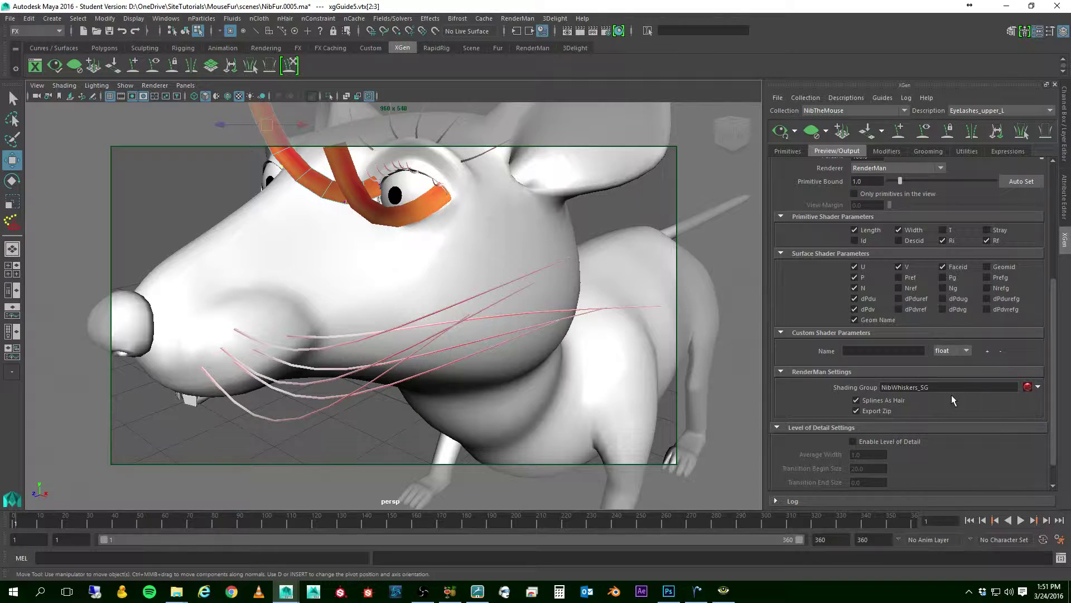
Step: Hide the eyelash guides and make NibBodyFur the active description
{"action": "left_click_drag", "start_coordinate": [461, 321], "coordinate": [480, 293], "text": "alt"}
{"action": "left_click", "coordinate": [924, 132]}
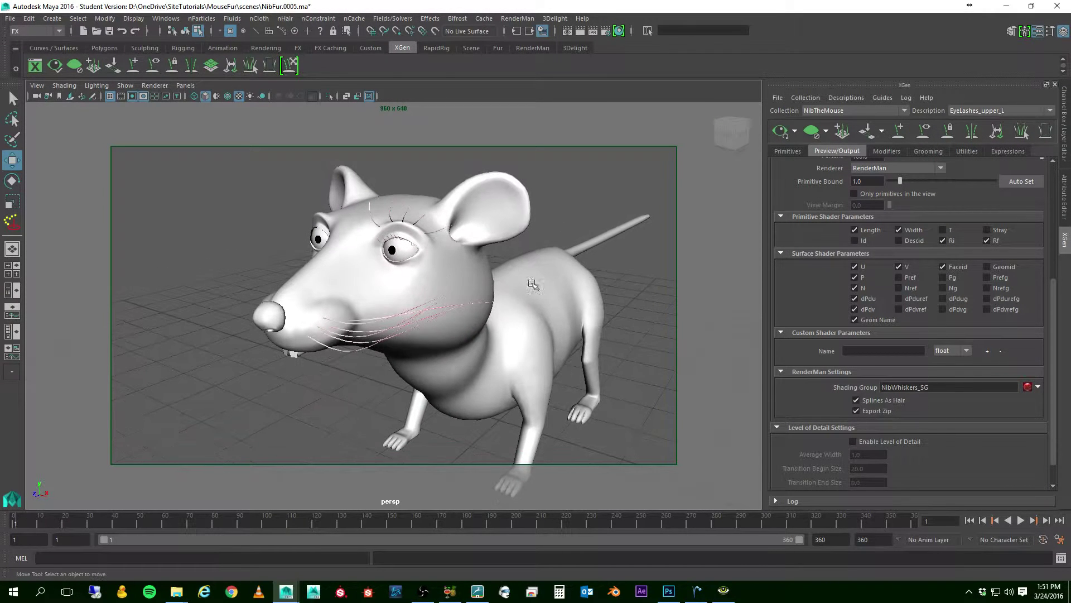
{"action": "left_click", "coordinate": [969, 111]}
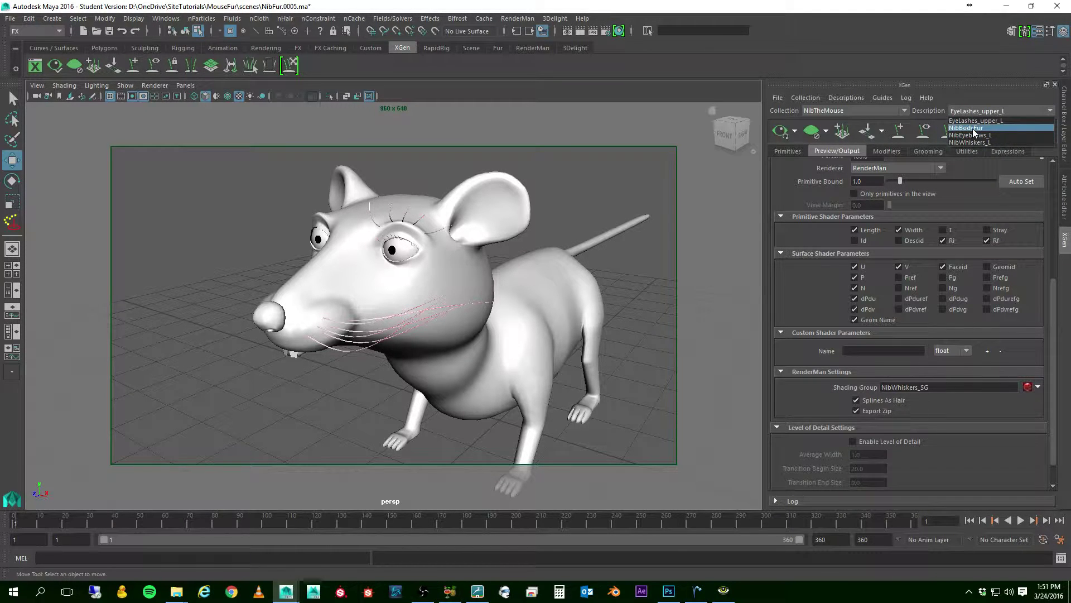
{"action": "left_click", "coordinate": [973, 128]}
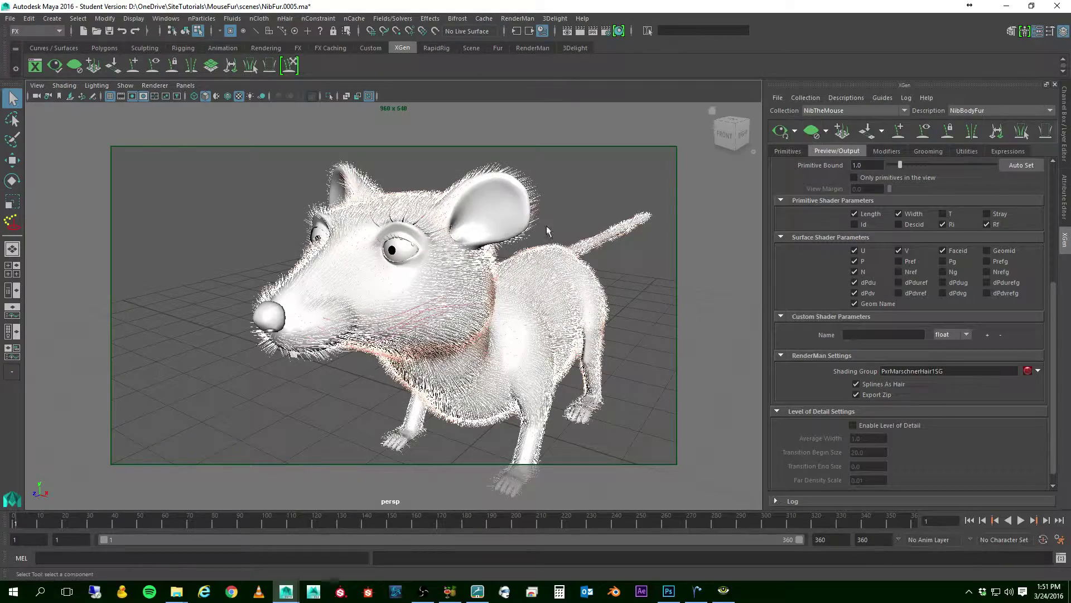
{"action": "left_click_drag", "start_coordinate": [546, 225], "coordinate": [527, 239], "text": "alt"}
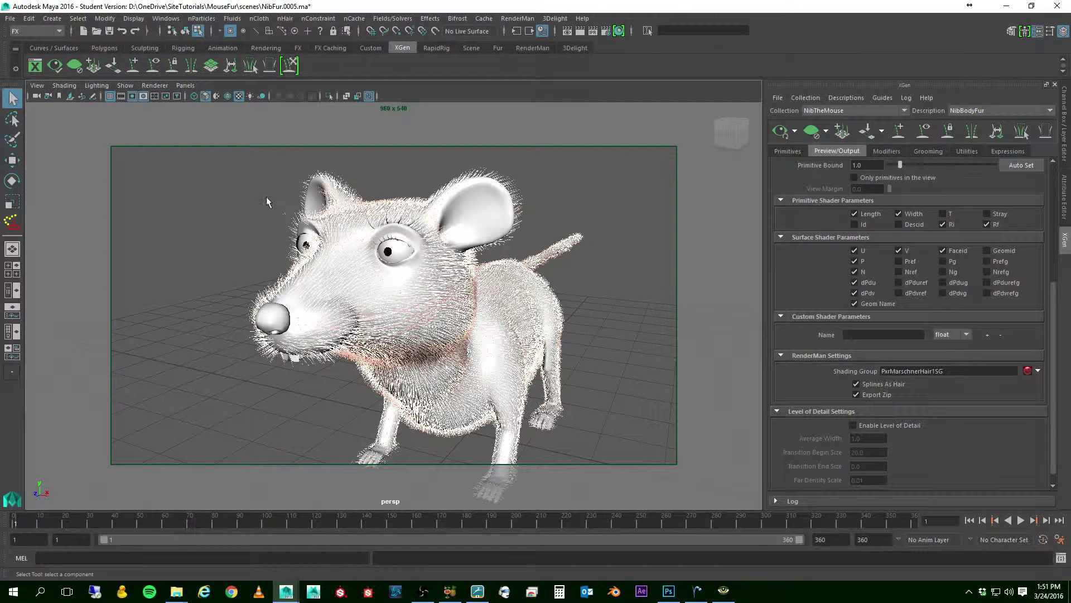
Step: Render the mouse from the current three-quarter view, inspect the result, and move the render window aside
{"action": "left_click", "coordinate": [583, 31]}
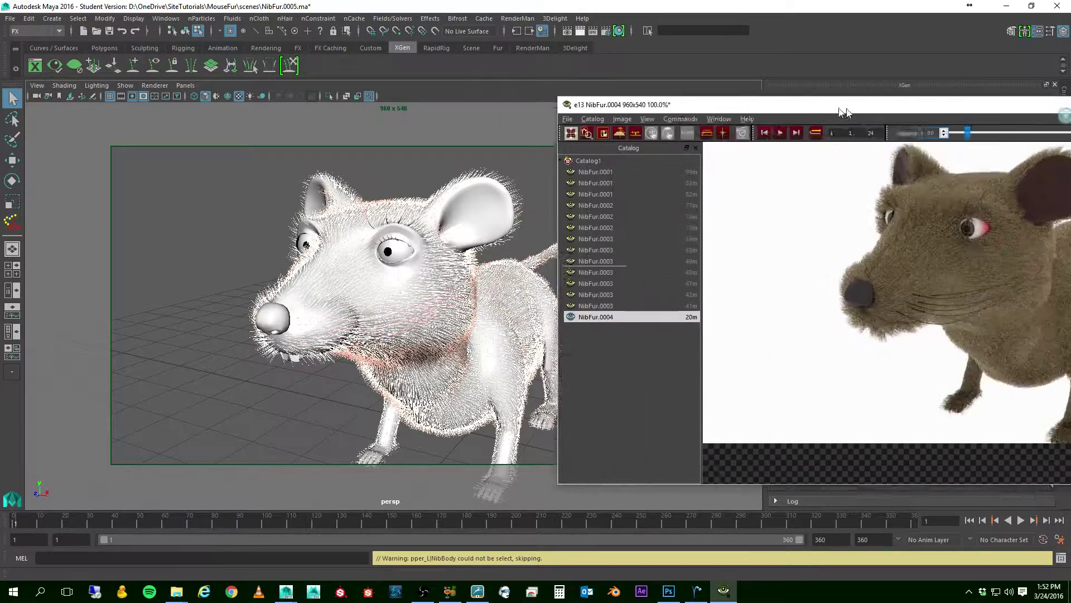
{"action": "left_click_drag", "start_coordinate": [843, 106], "coordinate": [367, 109]}
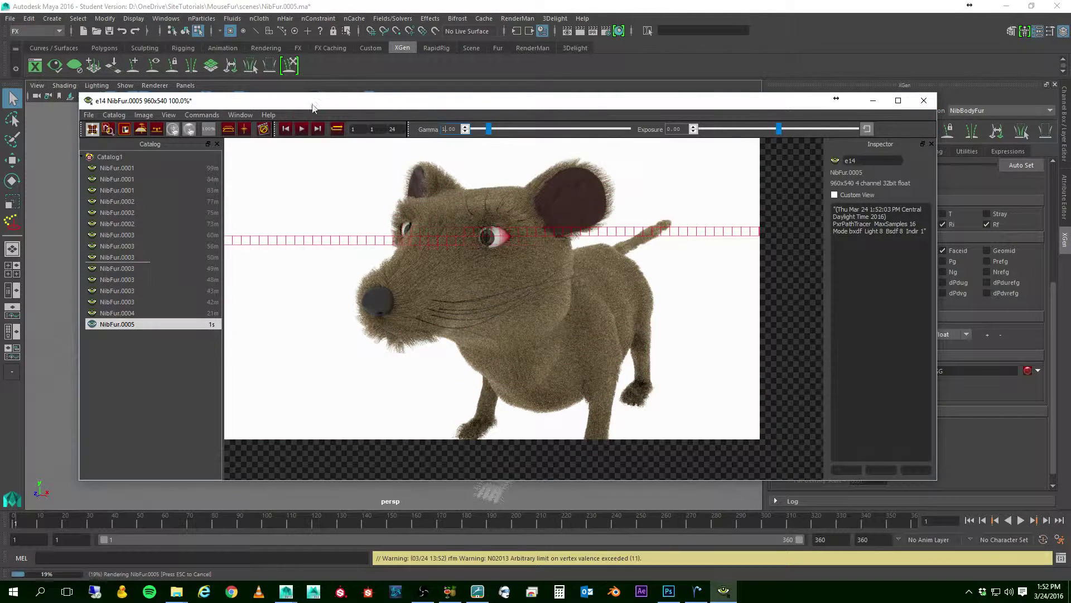
{"action": "left_click", "coordinate": [263, 132]}
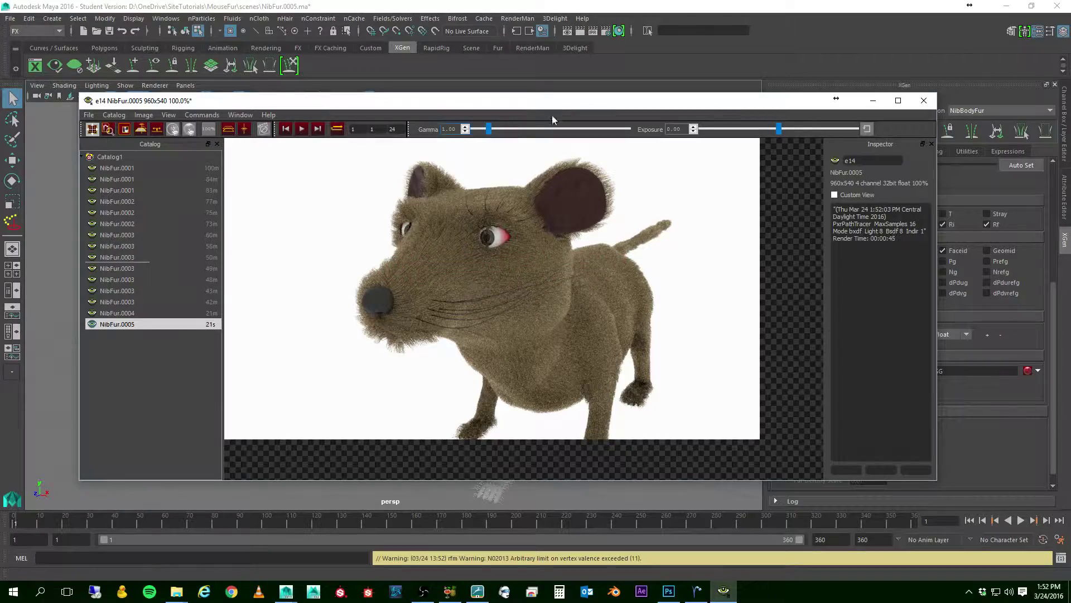
{"action": "left_click_drag", "start_coordinate": [515, 105], "coordinate": [1070, 88]}
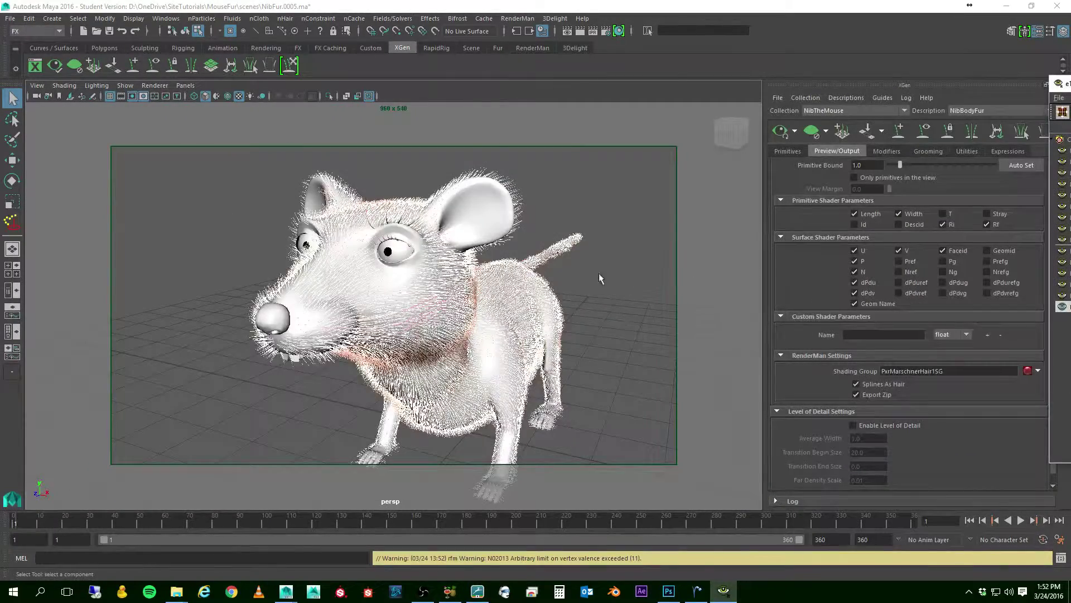
Step: Make EyeLashes_upper_L the active description again and set its spline length to 0.26
{"action": "left_click_drag", "start_coordinate": [598, 273], "coordinate": [494, 286], "text": "alt"}
{"action": "scroll", "coordinate": [463, 287], "scroll_direction": "up", "scroll_amount": 5}
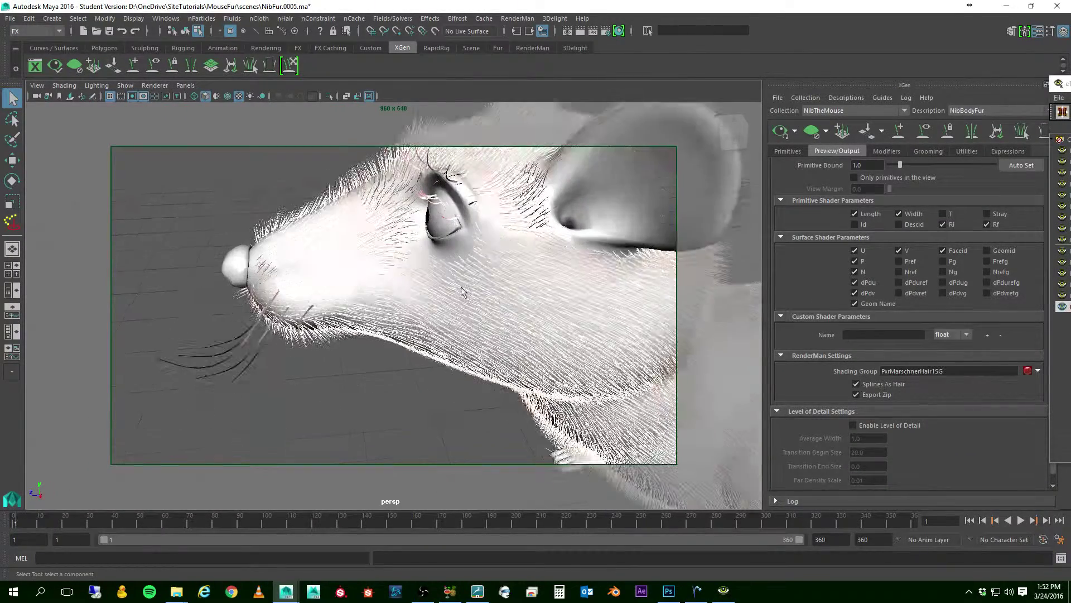
{"action": "middle_click_drag", "start_coordinate": [472, 263], "coordinate": [476, 261], "text": "alt"}
{"action": "left_click_drag", "start_coordinate": [476, 262], "coordinate": [481, 291], "text": "alt"}
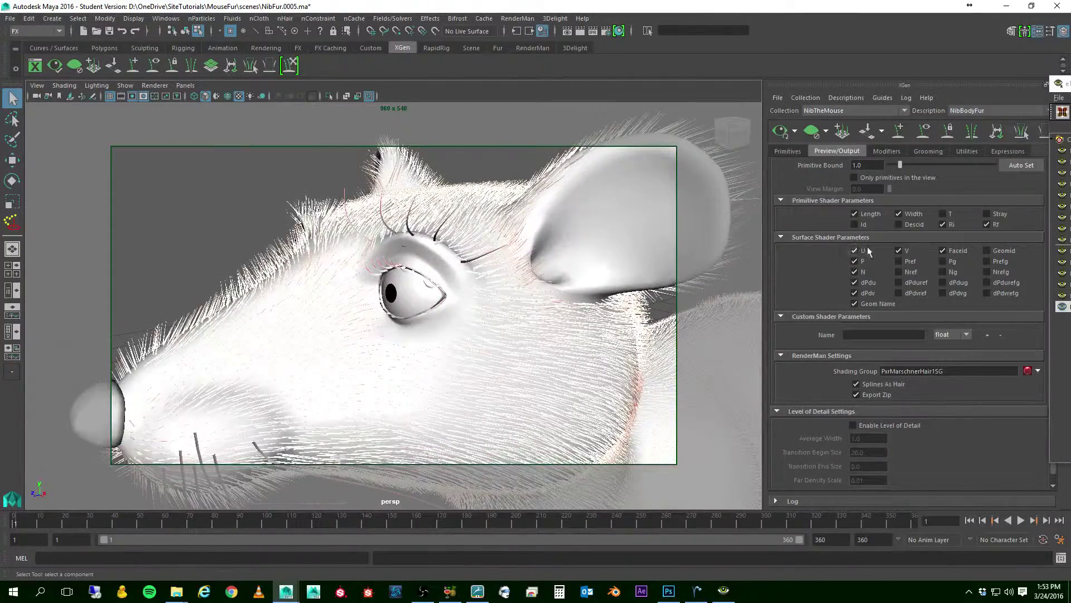
{"action": "left_click", "coordinate": [982, 111]}
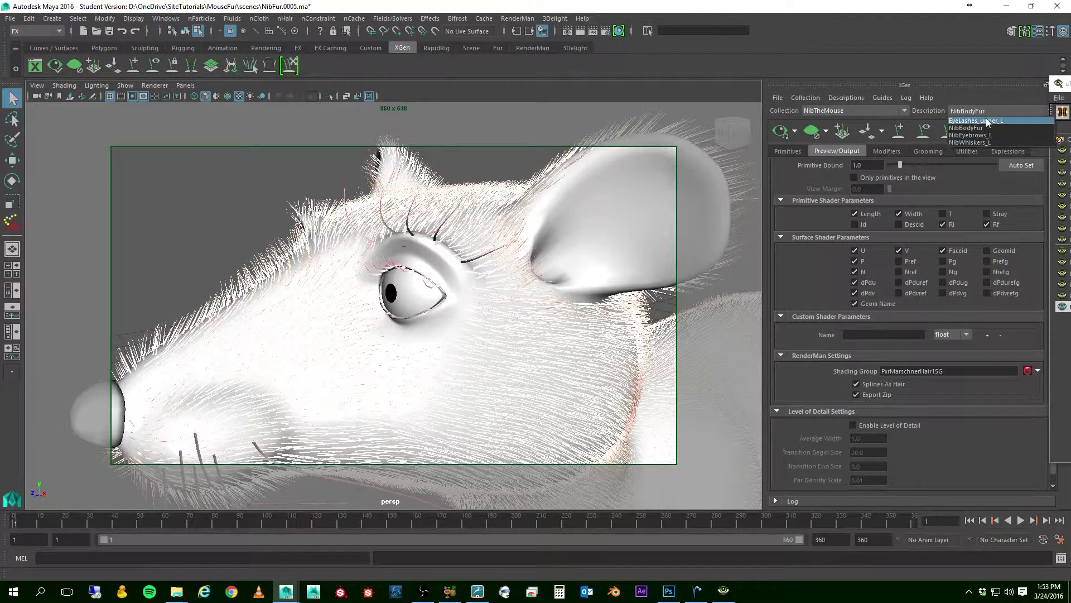
{"action": "left_click", "coordinate": [988, 121]}
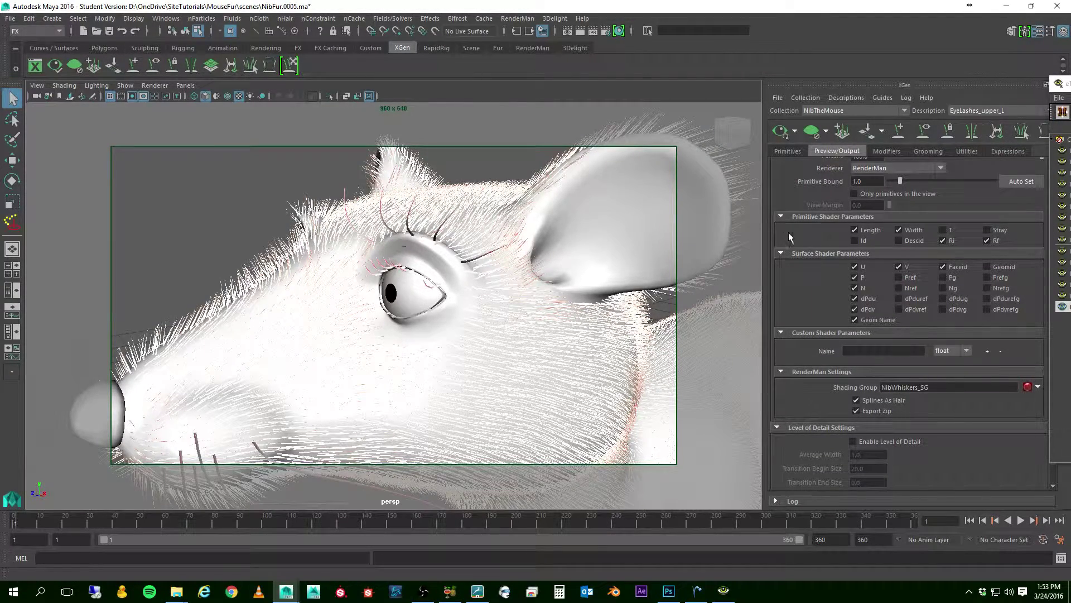
{"action": "left_click", "coordinate": [789, 151]}
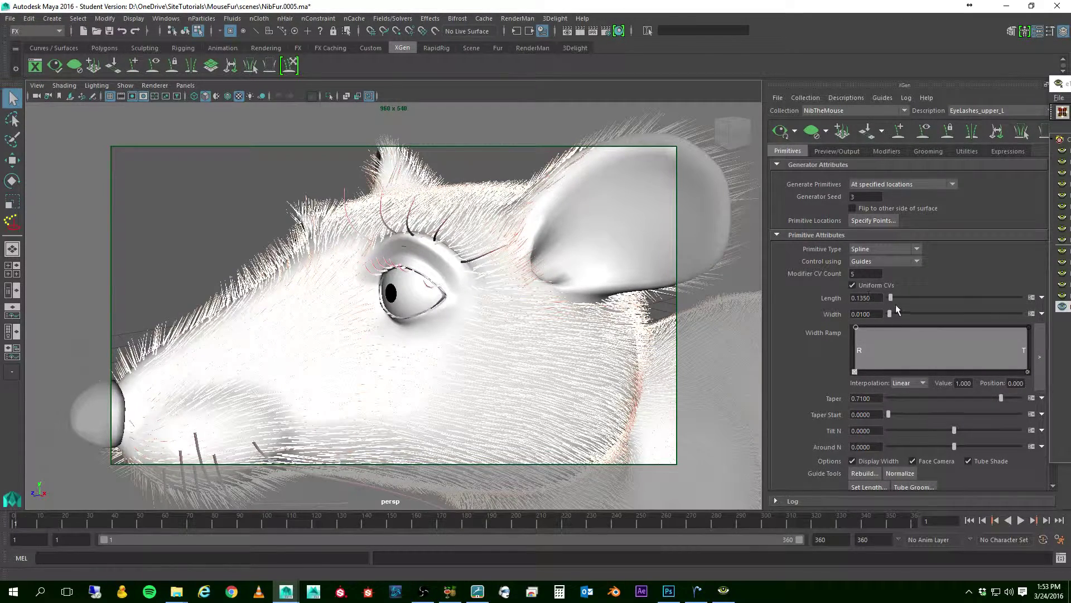
{"action": "left_click_drag", "start_coordinate": [891, 297], "coordinate": [894, 298]}
Step: Show the eyelash guides, select both as whole objects, rotate them upward together, and update the preview
{"action": "left_click_drag", "start_coordinate": [586, 373], "coordinate": [544, 354], "text": "alt"}
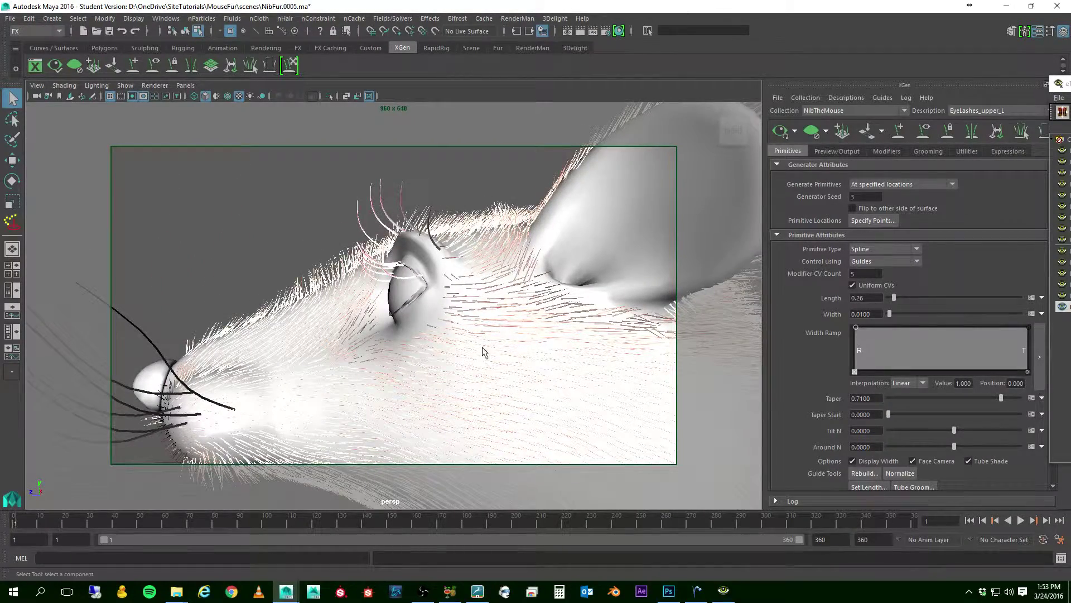
{"action": "left_click", "coordinate": [925, 137]}
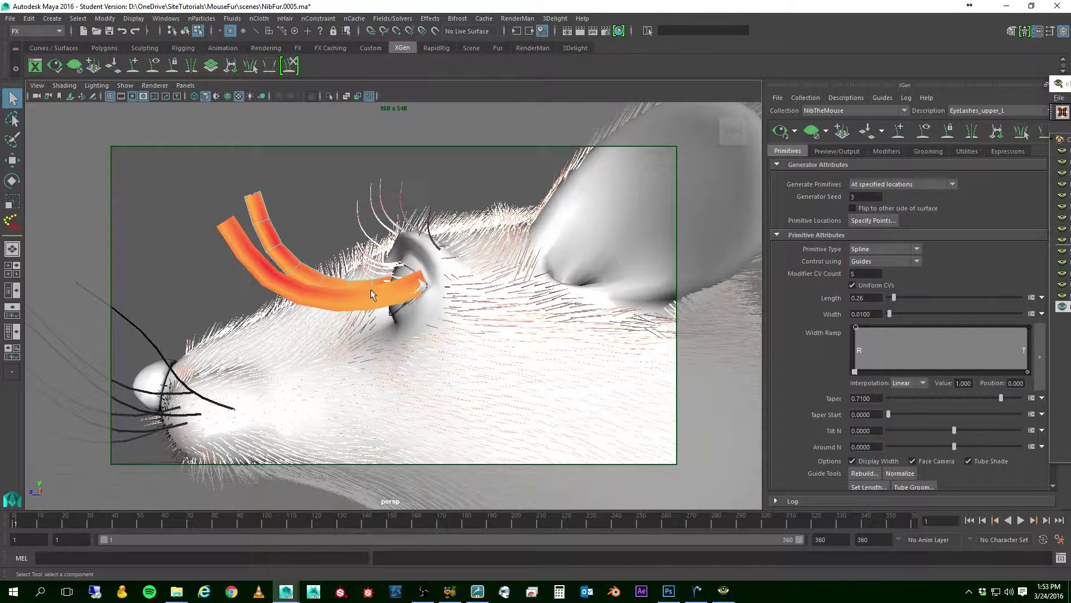
{"action": "left_click", "coordinate": [415, 290], "text": "shift"}
{"action": "right_click_drag", "start_coordinate": [341, 305], "coordinate": [391, 252]}
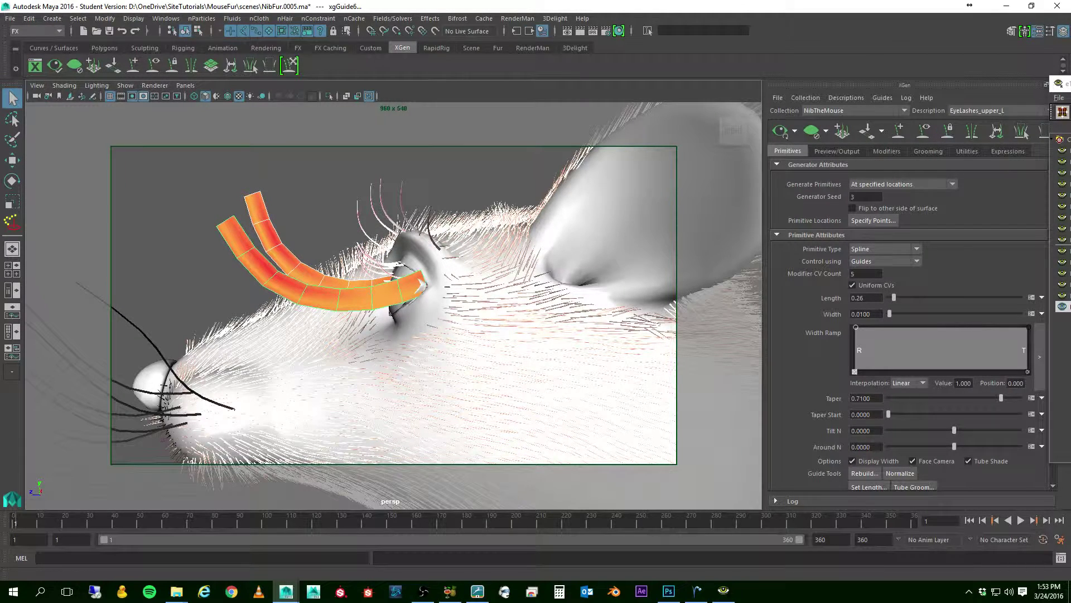
{"action": "key", "text": "e"}
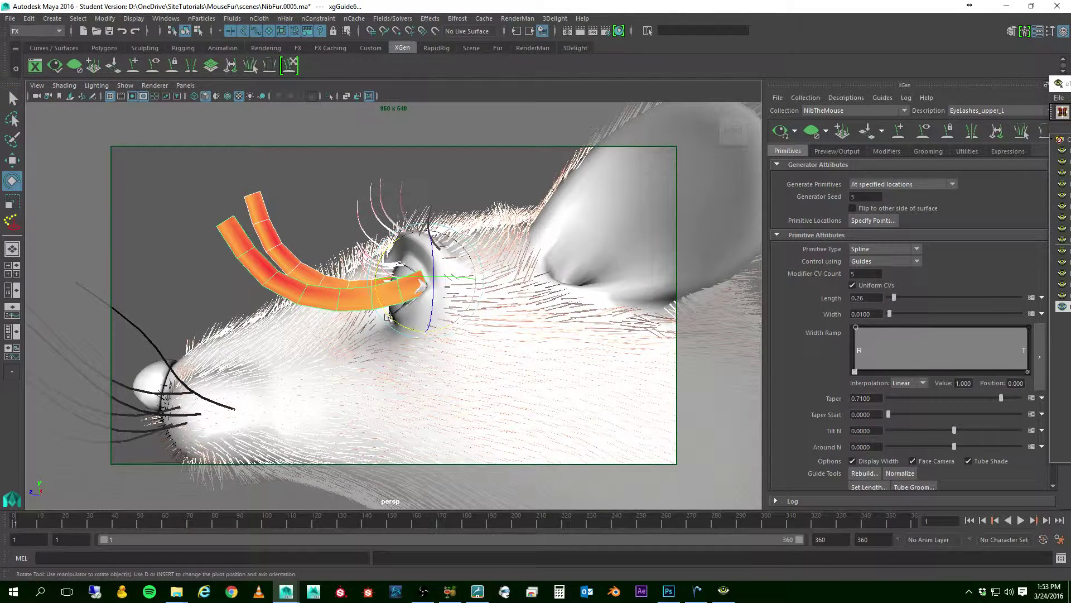
{"action": "left_click_drag", "start_coordinate": [394, 321], "coordinate": [390, 311]}
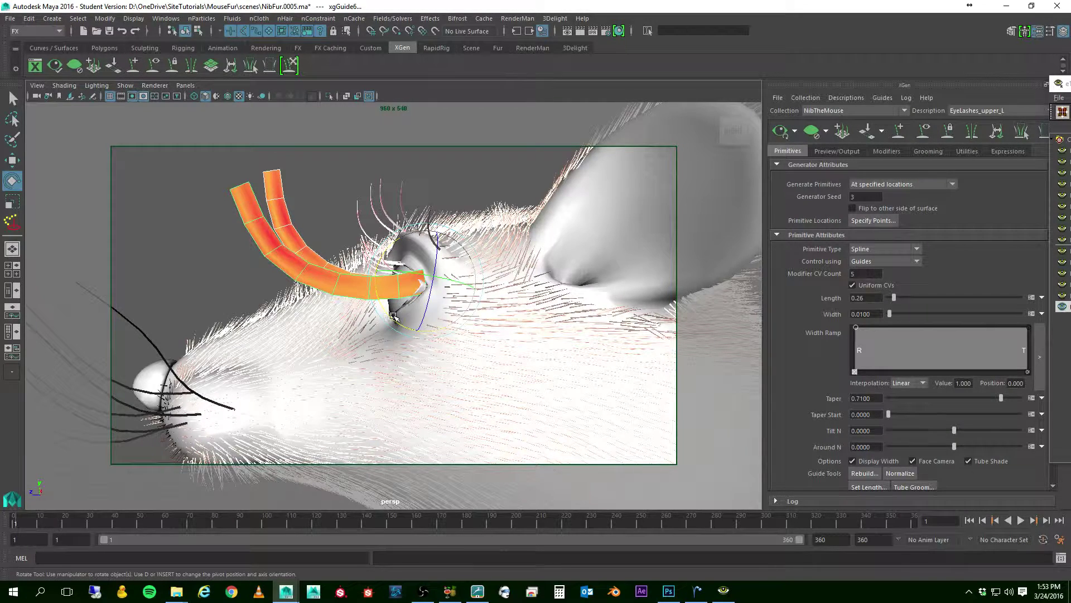
{"action": "left_click_drag", "start_coordinate": [392, 317], "coordinate": [405, 300]}
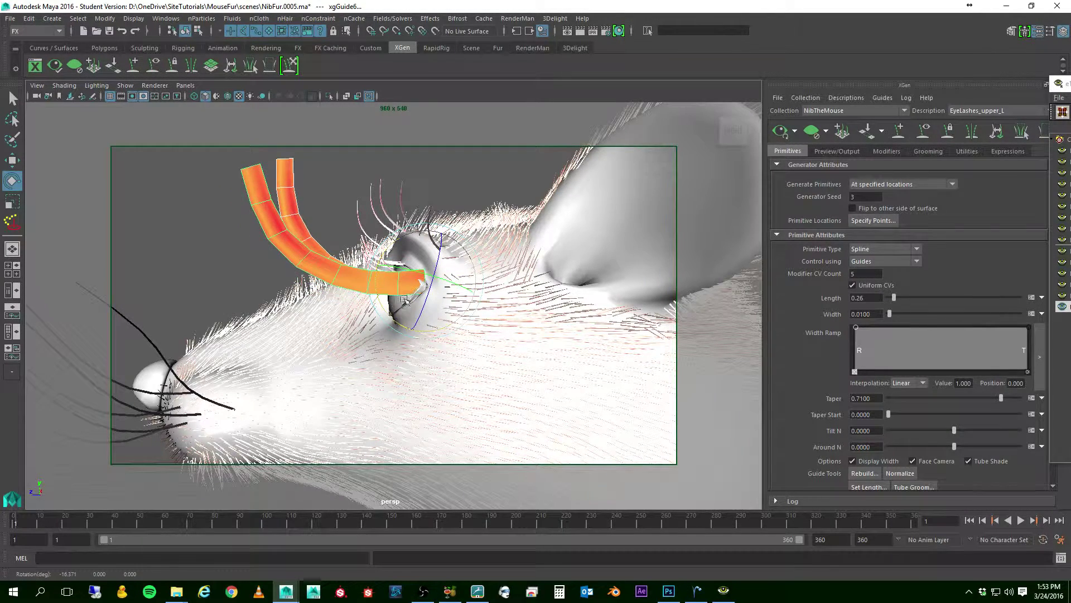
{"action": "left_click", "coordinate": [781, 132]}
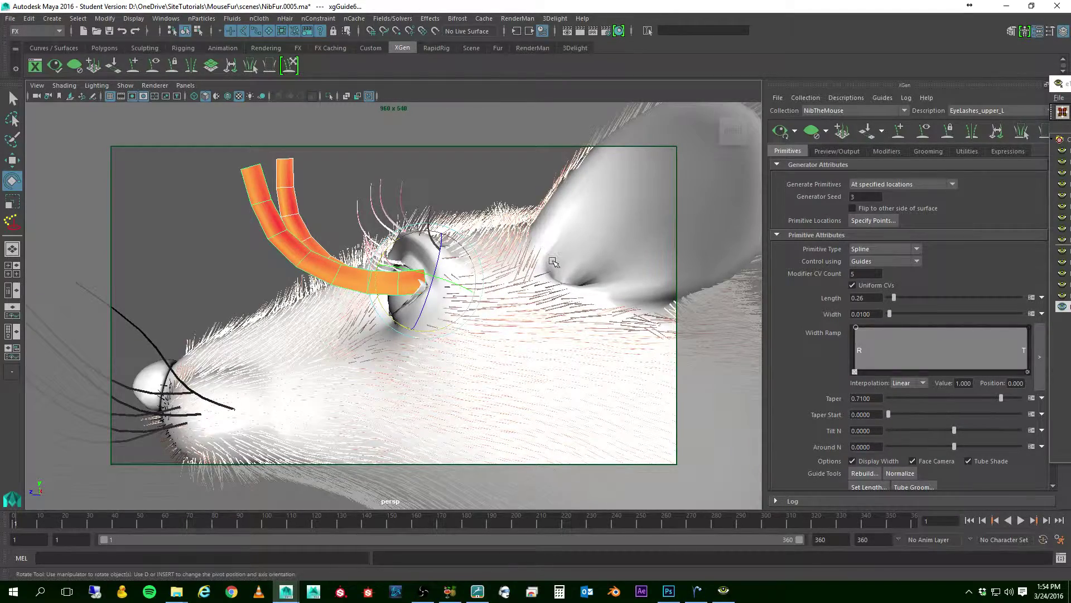
Step: Hide the eyelash guides and make NibEyebrows_L the active description
{"action": "left_click_drag", "start_coordinate": [533, 272], "coordinate": [551, 290], "text": "alt"}
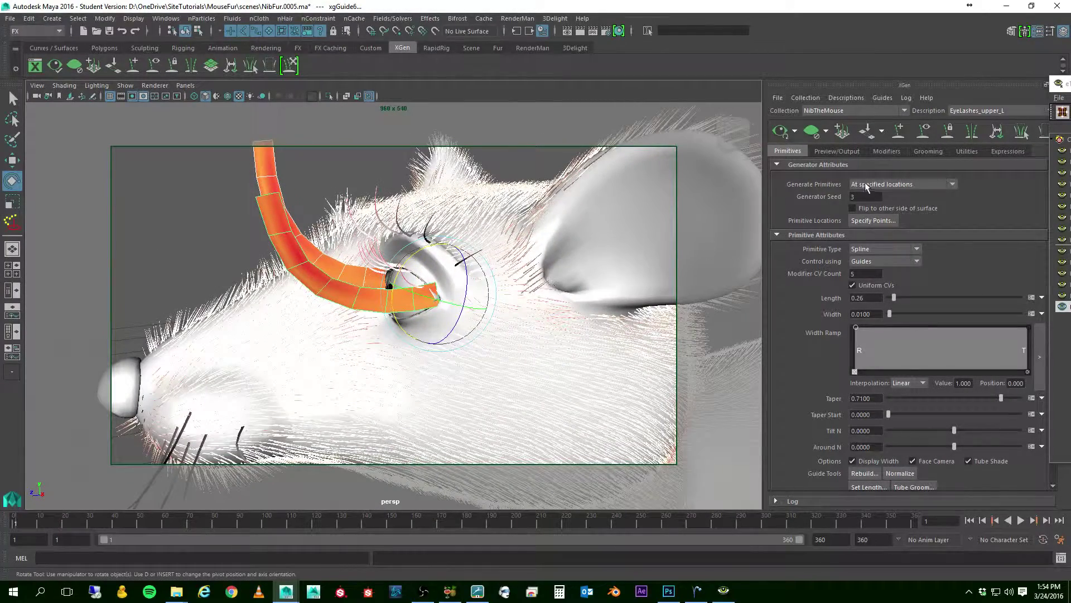
{"action": "left_click", "coordinate": [924, 132]}
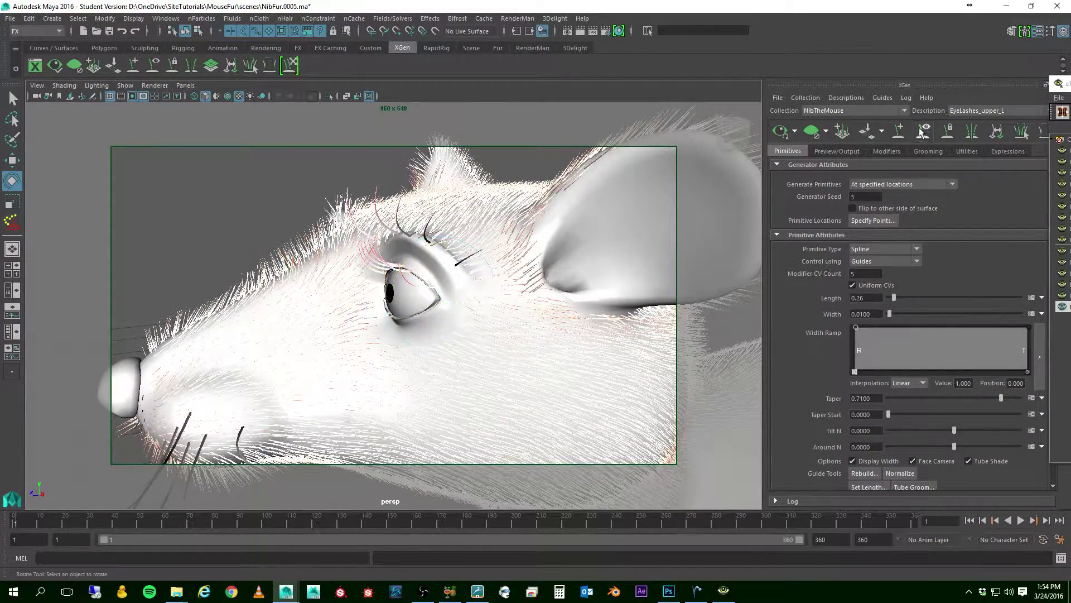
{"action": "left_click", "coordinate": [977, 111]}
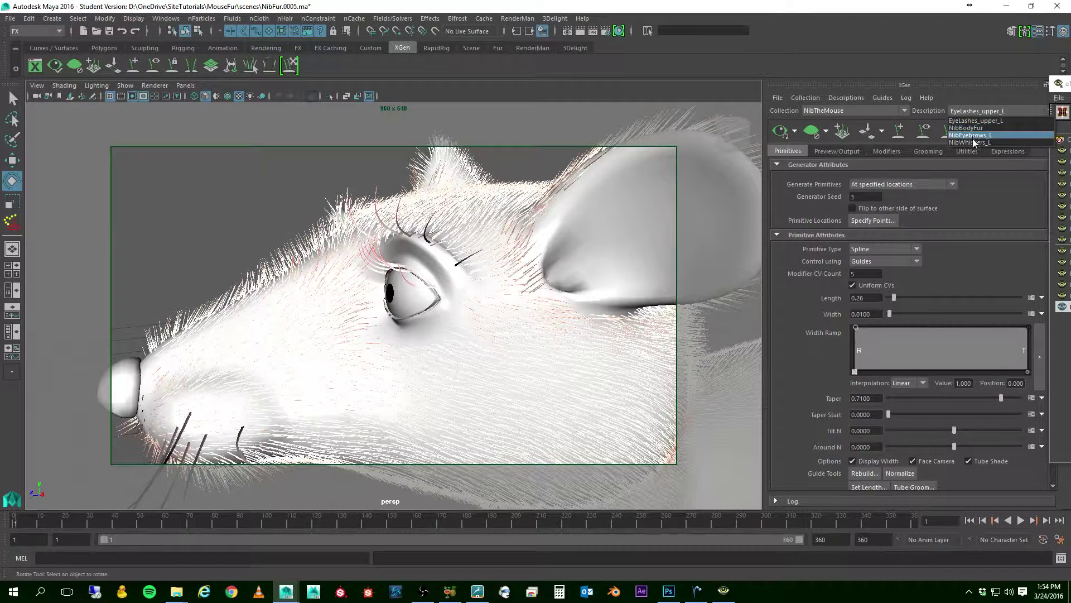
{"action": "left_click", "coordinate": [977, 136]}
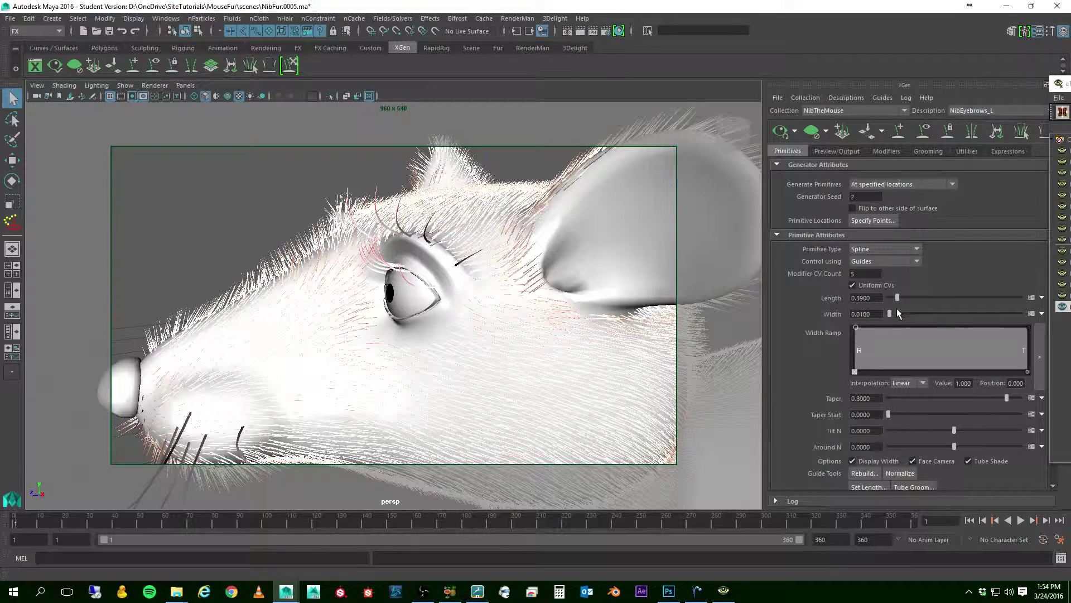
Step: Set the eyebrow splines' length to 0.64 and their width to 0.015
{"action": "left_click_drag", "start_coordinate": [898, 296], "coordinate": [905, 301]}
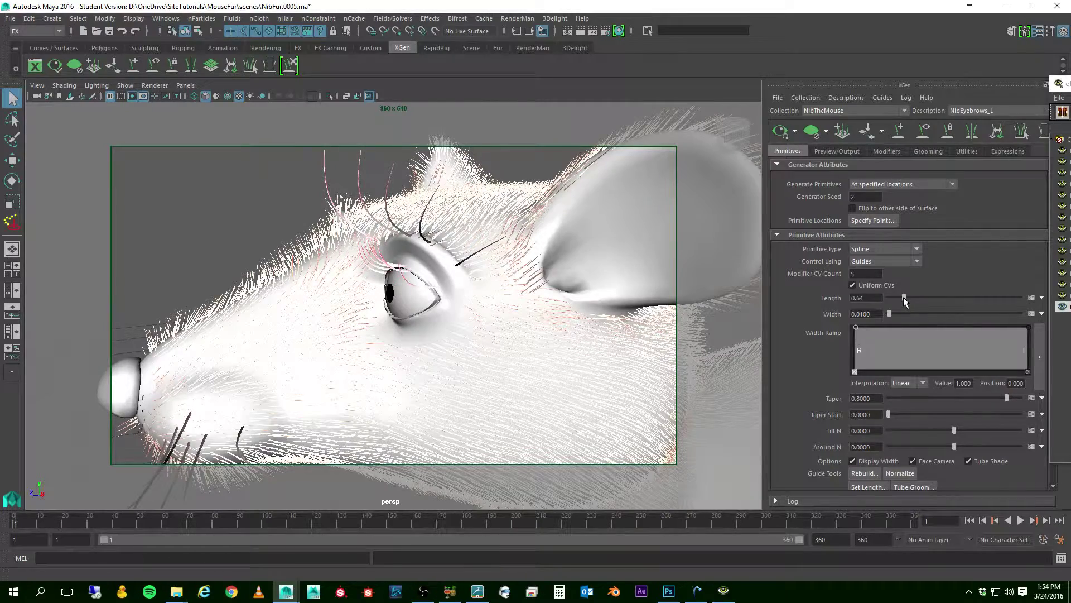
{"action": "left_click_drag", "start_coordinate": [517, 378], "coordinate": [531, 359], "text": "alt"}
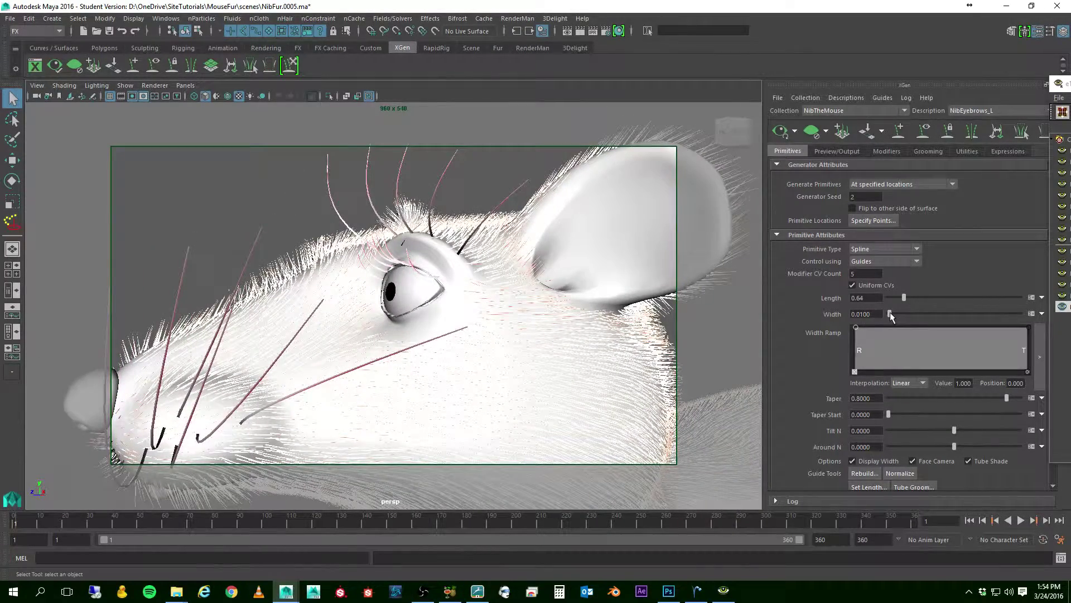
{"action": "left_click_drag", "start_coordinate": [890, 313], "coordinate": [891, 315]}
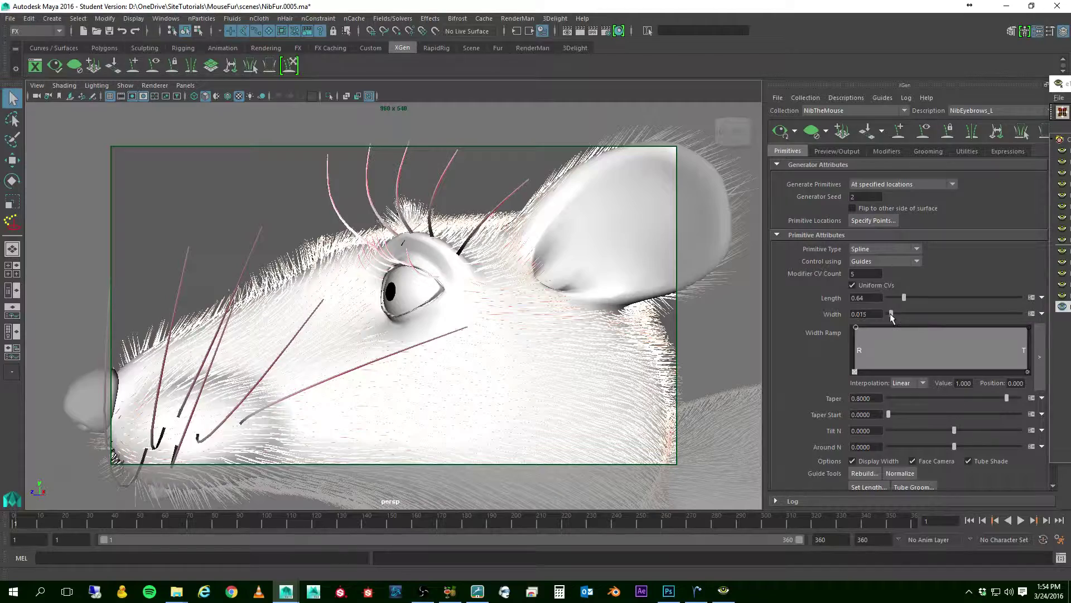
{"action": "left_click_drag", "start_coordinate": [529, 352], "coordinate": [504, 340], "text": "alt"}
{"action": "scroll", "coordinate": [546, 359], "scroll_direction": "down", "scroll_amount": 4}
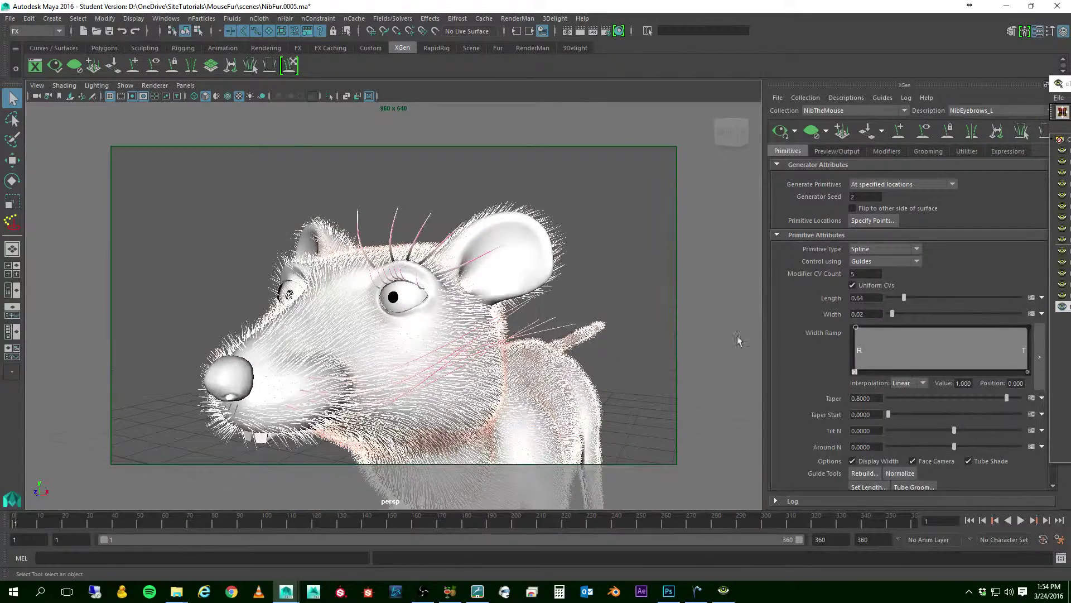
{"action": "left_click", "coordinate": [873, 314]}
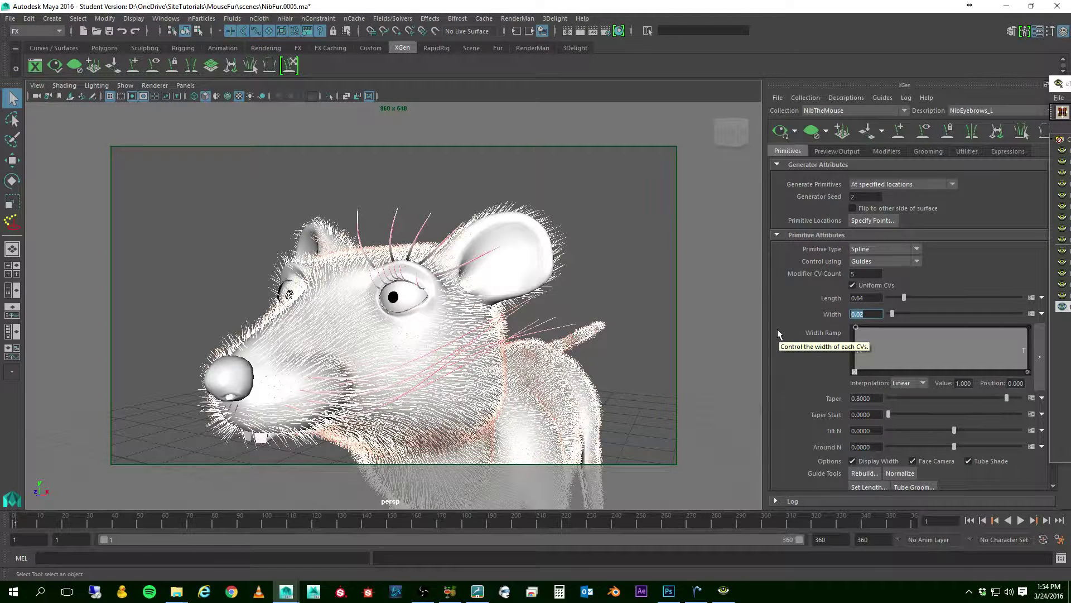
{"action": "type", "text": ".0175"}
{"action": "key", "text": "Return"}
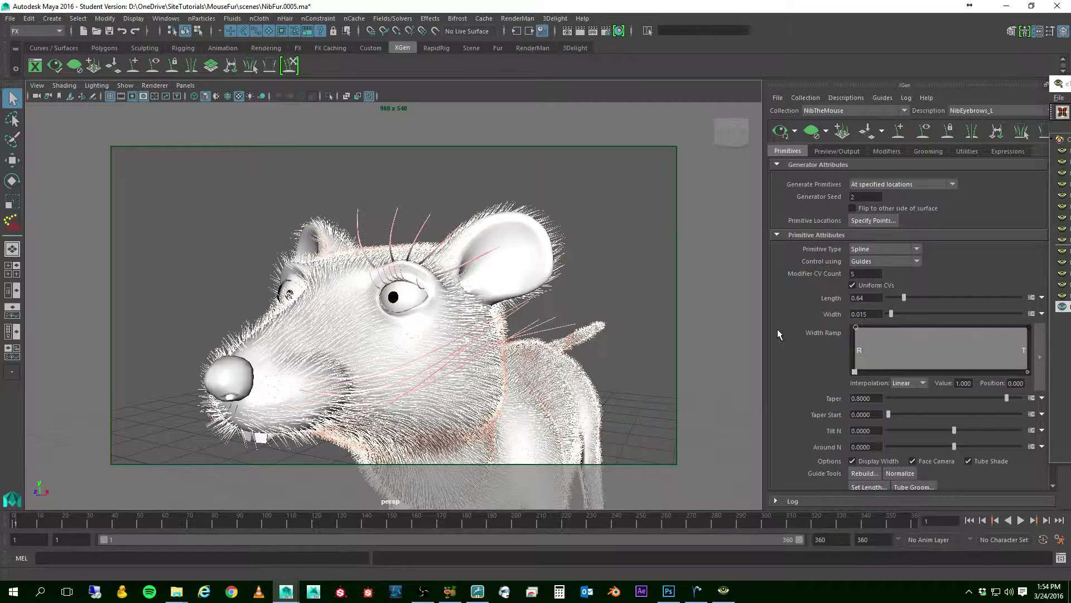
Step: Examine the eyebrows' length and thickness from side and three-quarter views, both close up and at a distance
{"action": "left_click_drag", "start_coordinate": [454, 351], "coordinate": [385, 330], "text": "alt"}
{"action": "scroll", "coordinate": [402, 341], "scroll_direction": "down", "scroll_amount": 4}
{"action": "scroll", "coordinate": [399, 336], "scroll_direction": "up", "scroll_amount": 6}
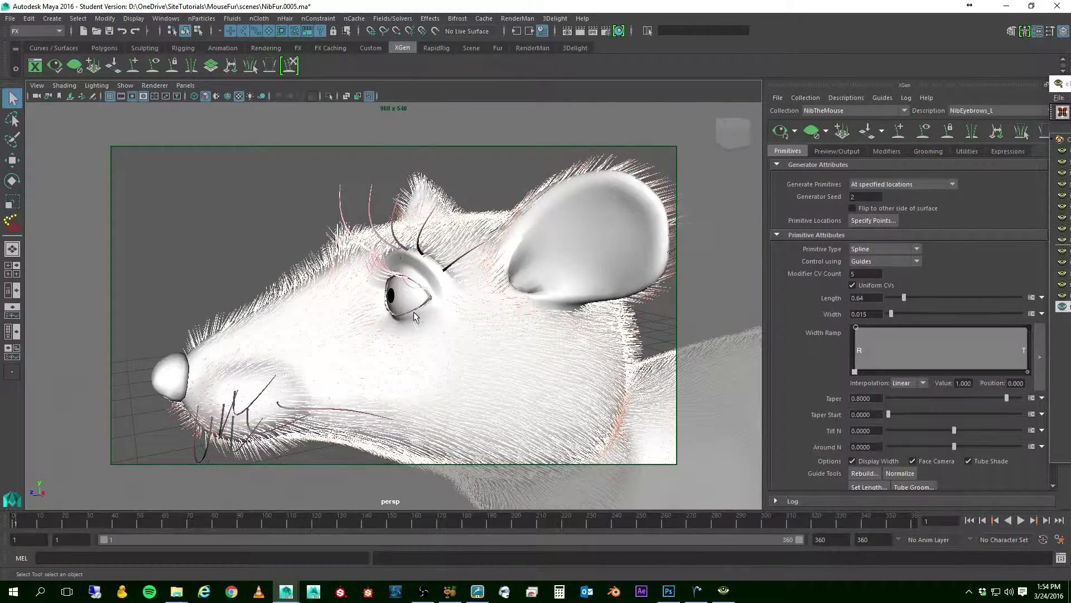
{"action": "left_click_drag", "start_coordinate": [334, 322], "coordinate": [428, 324], "text": "alt"}
{"action": "left_click_drag", "start_coordinate": [324, 349], "coordinate": [242, 342], "text": "alt"}
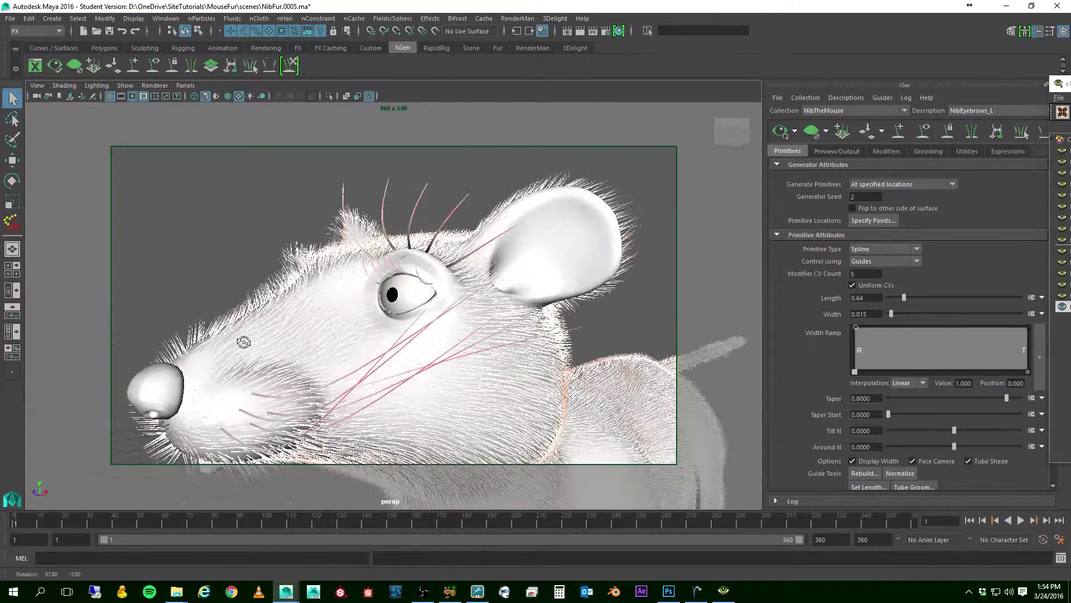
{"action": "scroll", "coordinate": [360, 342], "scroll_direction": "down", "scroll_amount": 3}
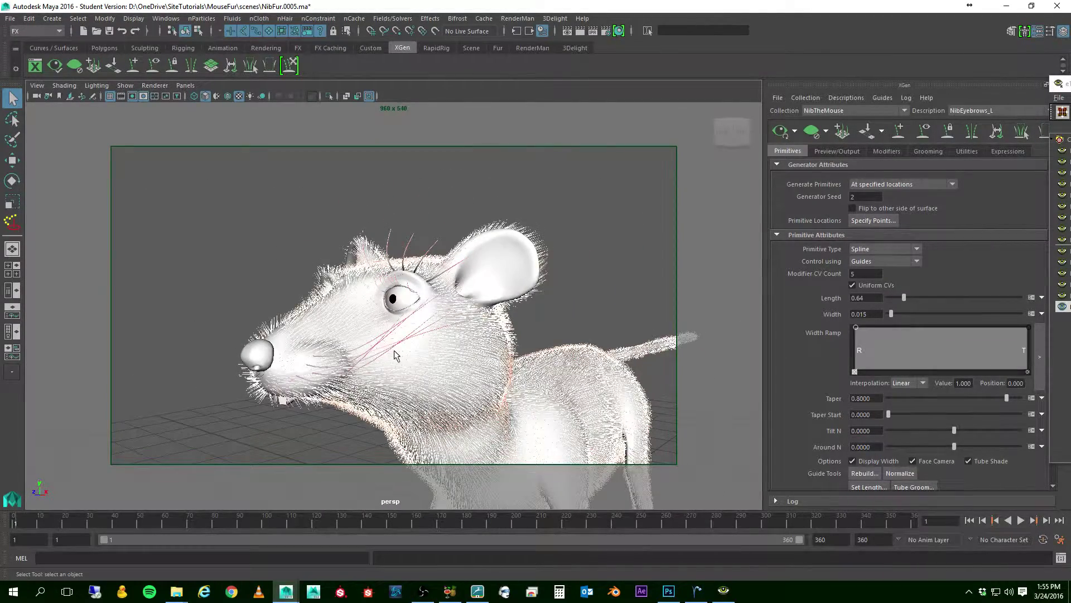
{"action": "left_click_drag", "start_coordinate": [328, 335], "coordinate": [409, 341], "text": "alt"}
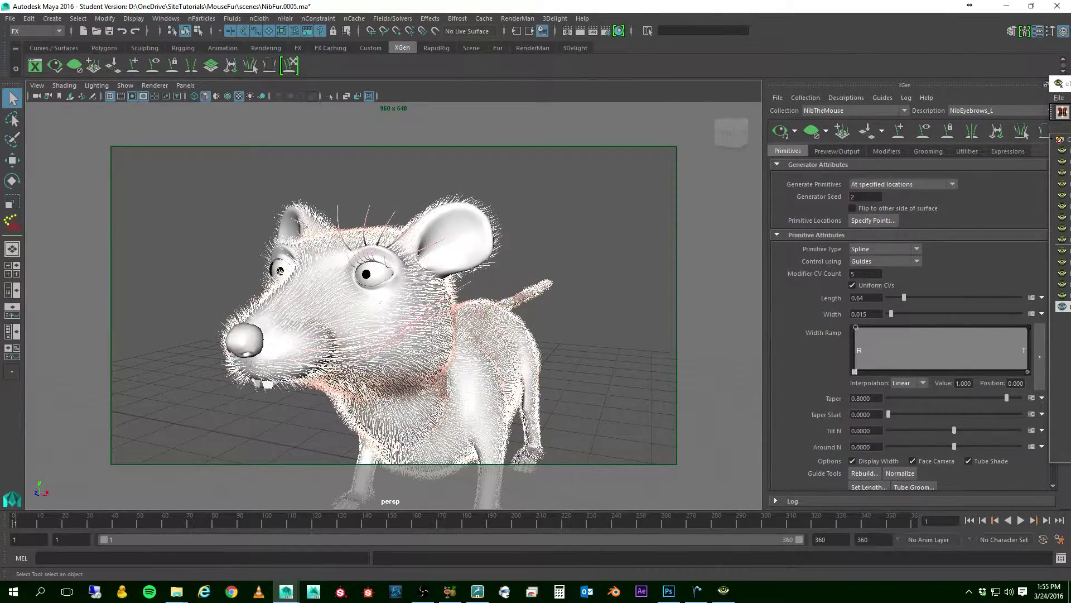
Step: Make NibWhiskers_L the active description and set its spline width to 0.015
{"action": "left_click", "coordinate": [996, 107]}
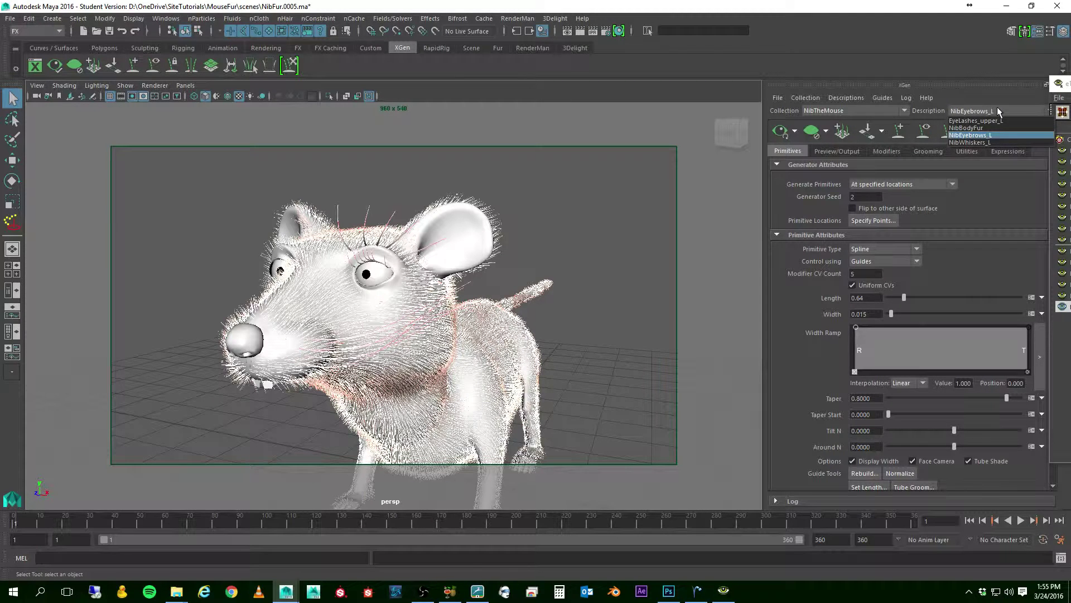
{"action": "left_click", "coordinate": [986, 140]}
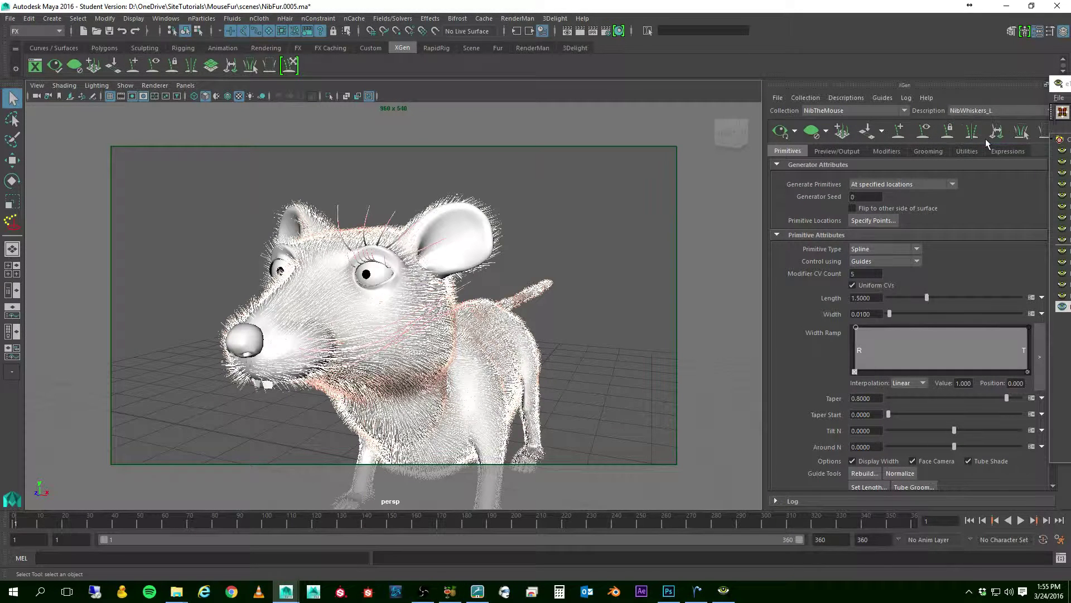
{"action": "left_click", "coordinate": [880, 314]}
{"action": "type", "text": ".0"}
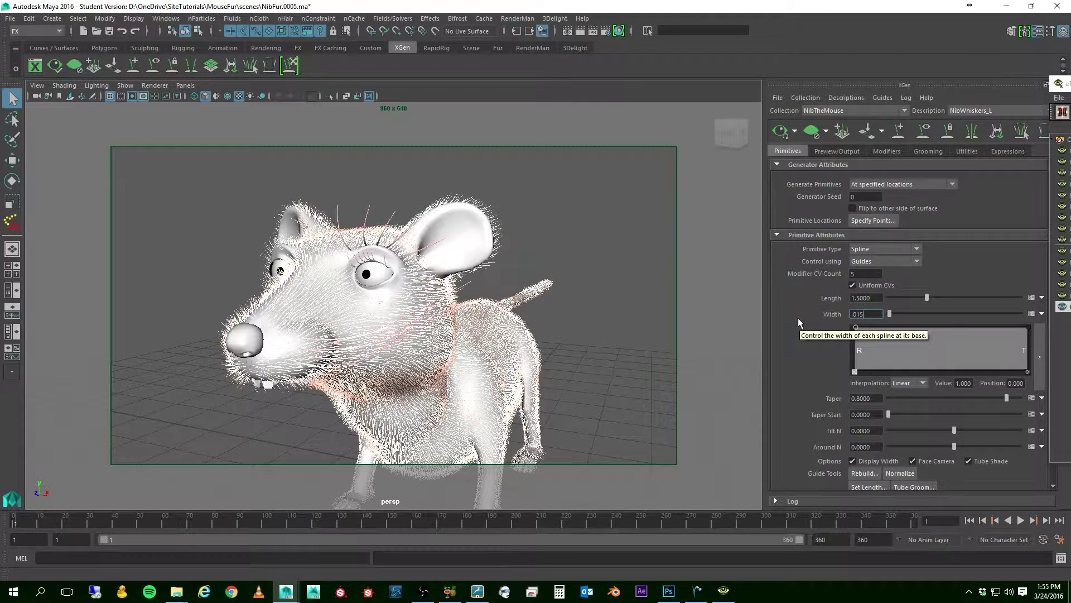
{"action": "type", "text": "15"}
{"action": "key", "text": "Return"}
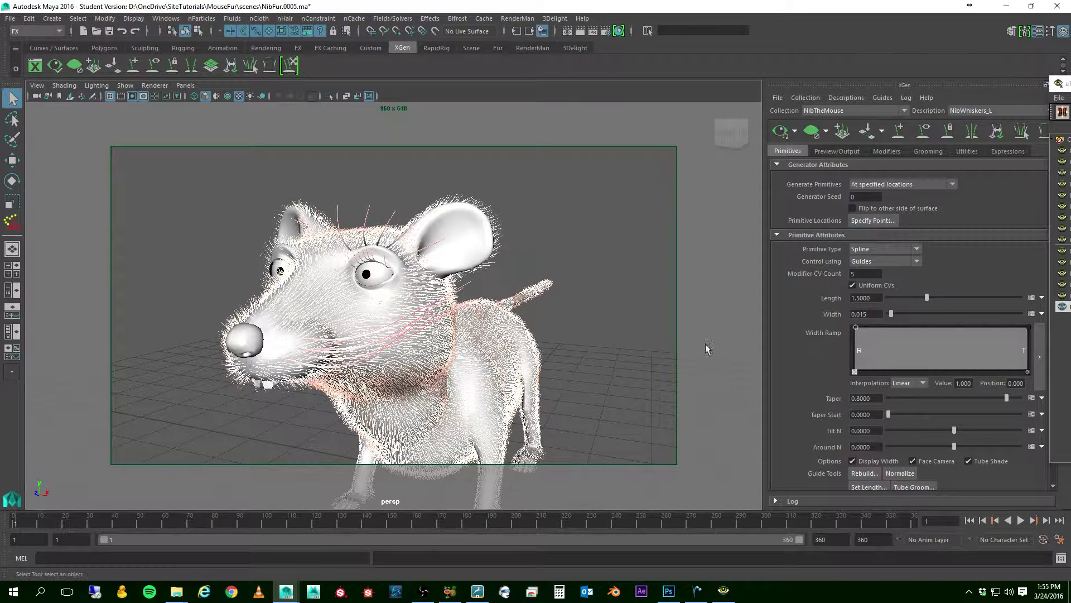
{"action": "left_click_drag", "start_coordinate": [706, 346], "coordinate": [619, 315], "text": "alt"}
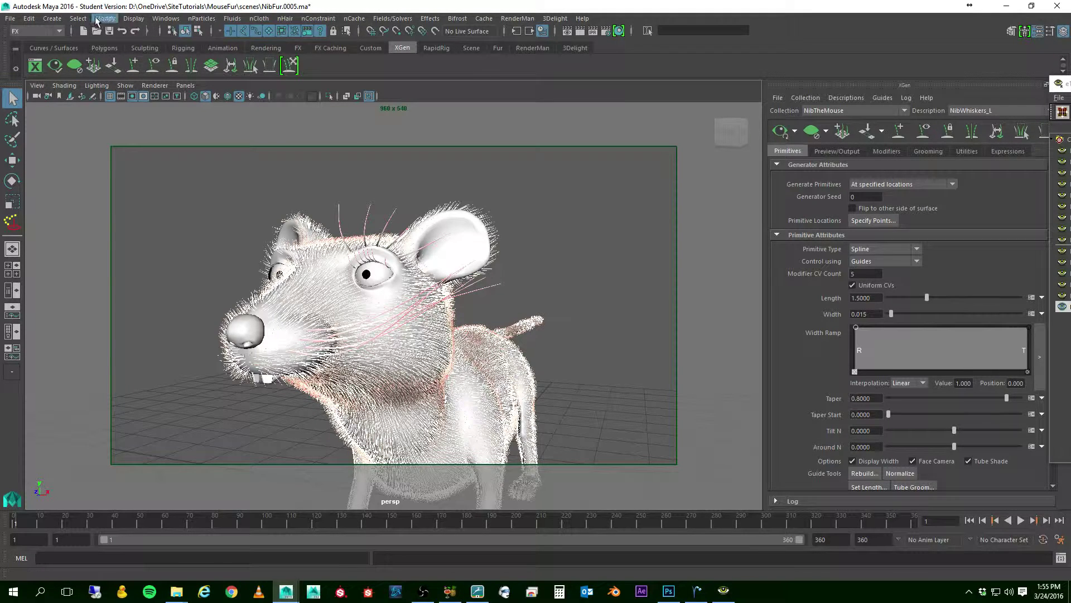
Step: Save the scene under its current name, accepting the student version notice
{"action": "left_click", "coordinate": [10, 18]}
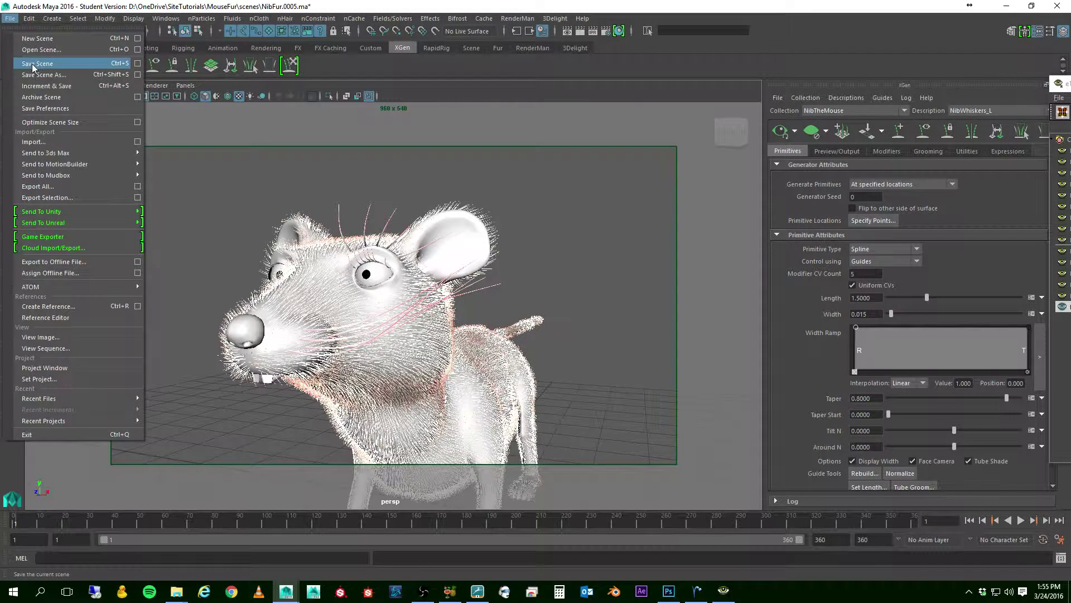
{"action": "left_click", "coordinate": [34, 65]}
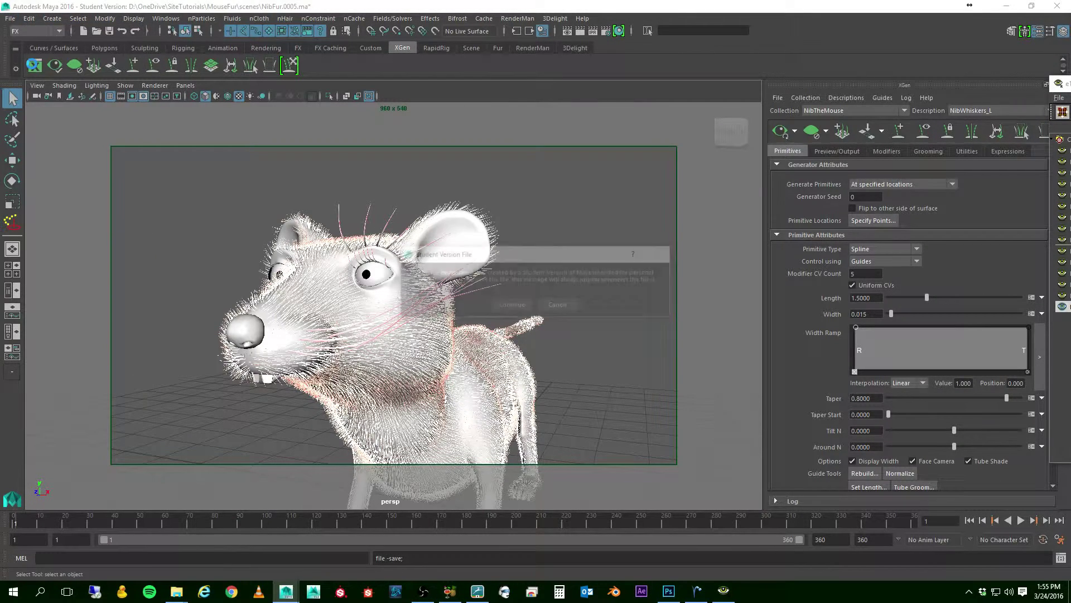
{"action": "left_click", "coordinate": [512, 305]}
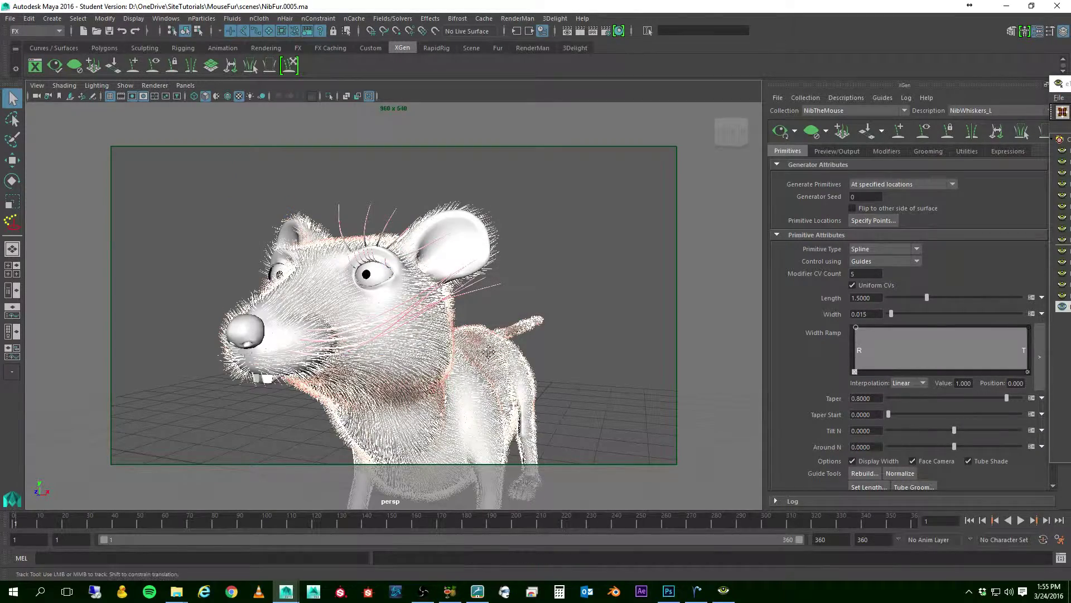
Step: Render the mouse from a slightly raised three-quarter view and bring the render window over the viewport
{"action": "left_click_drag", "start_coordinate": [508, 311], "coordinate": [434, 289], "text": "alt"}
{"action": "middle_click_drag", "start_coordinate": [434, 287], "coordinate": [439, 336], "text": "alt"}
{"action": "left_click_drag", "start_coordinate": [431, 300], "coordinate": [385, 302], "text": "alt"}
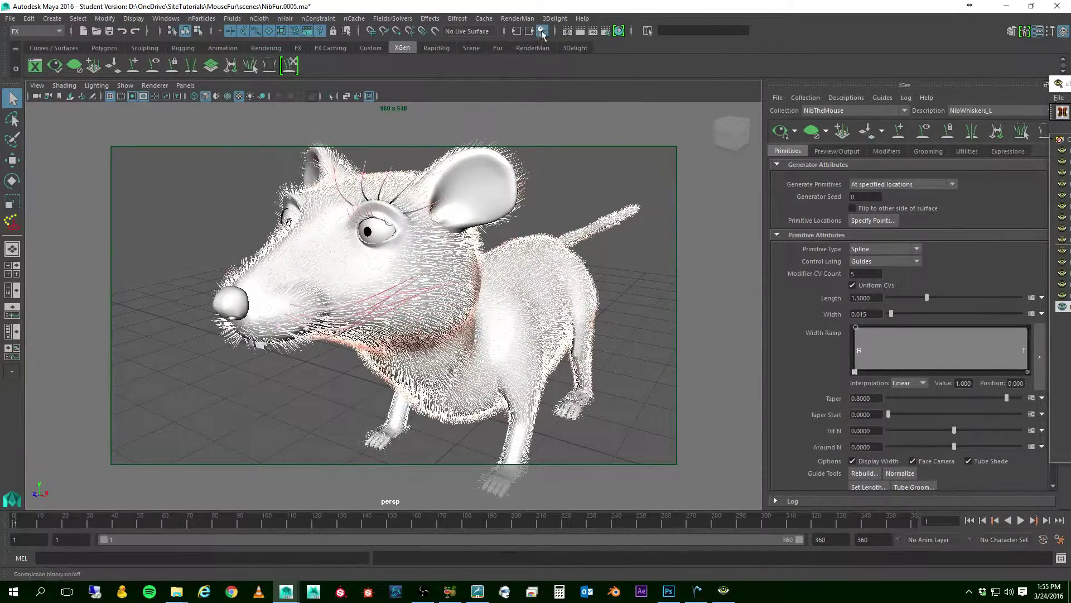
{"action": "left_click", "coordinate": [581, 32]}
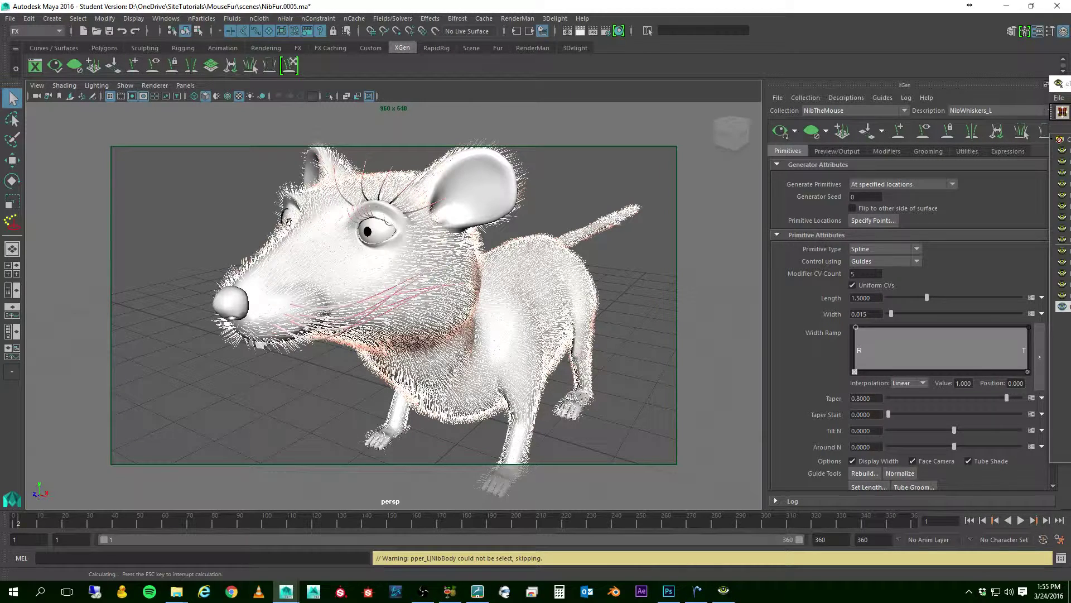
{"action": "left_click_drag", "start_coordinate": [1070, 87], "coordinate": [474, 59]}
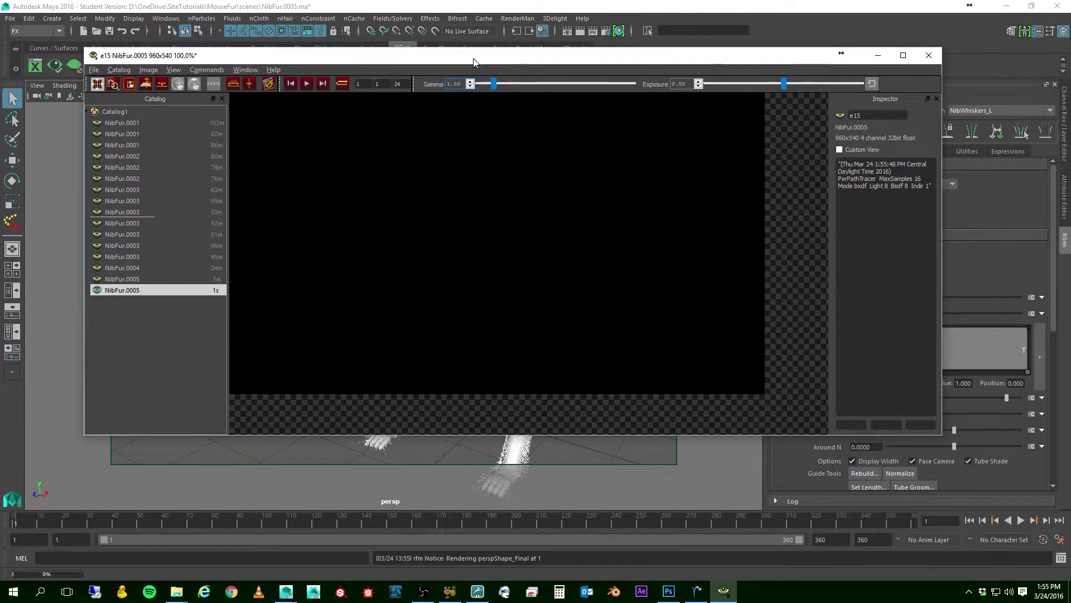